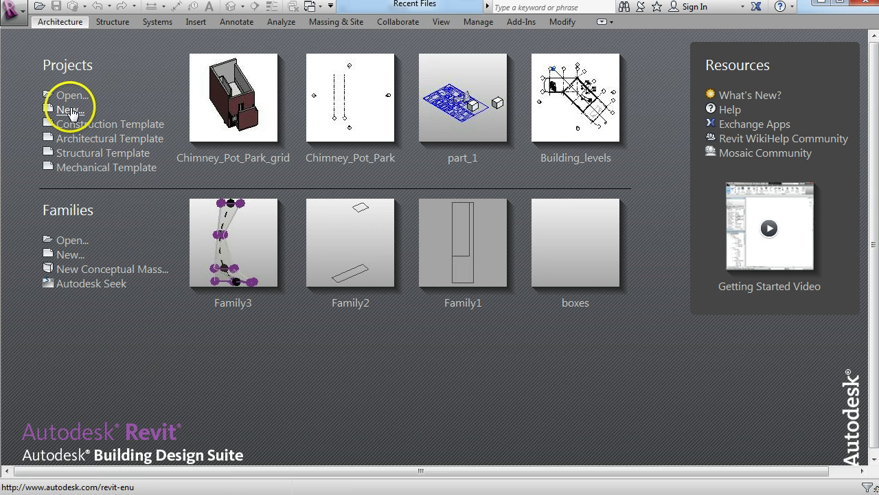
- Create a new project from the Architectural Template and view its Level 1 and Level 0 floor plans
{"action": "left_click", "coordinate": [148, 142]}
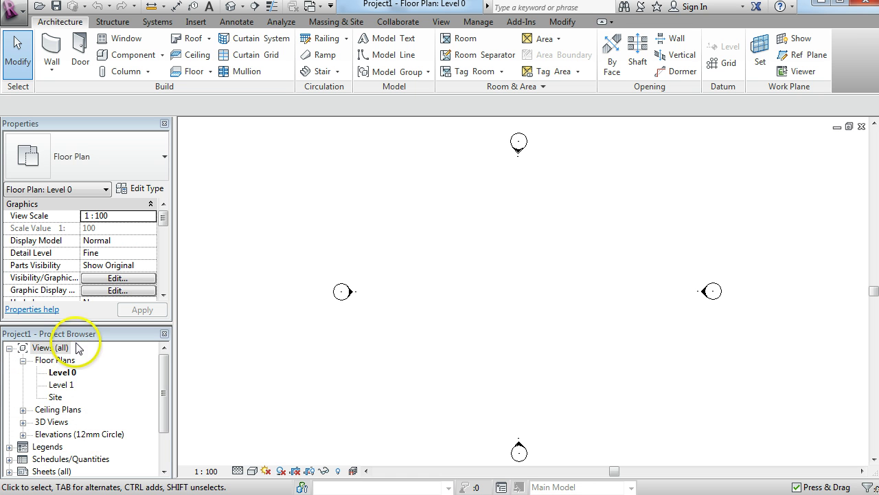
{"action": "double_click", "coordinate": [63, 386]}
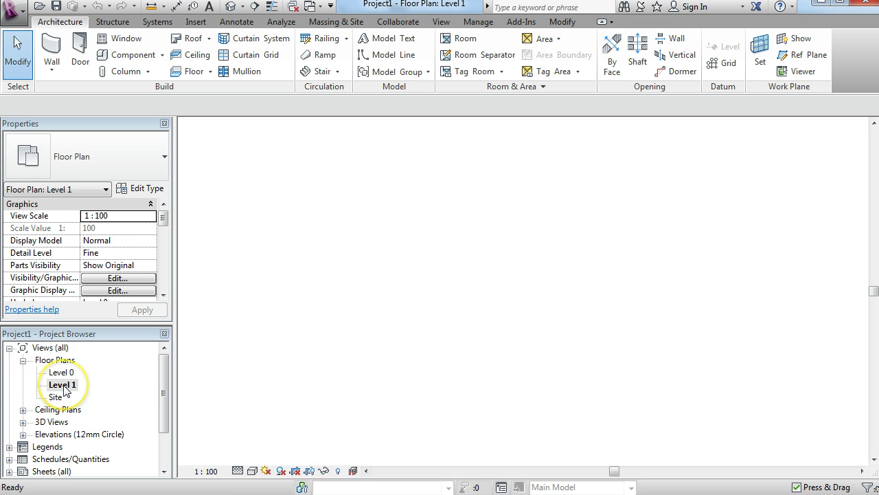
{"action": "double_click", "coordinate": [66, 373]}
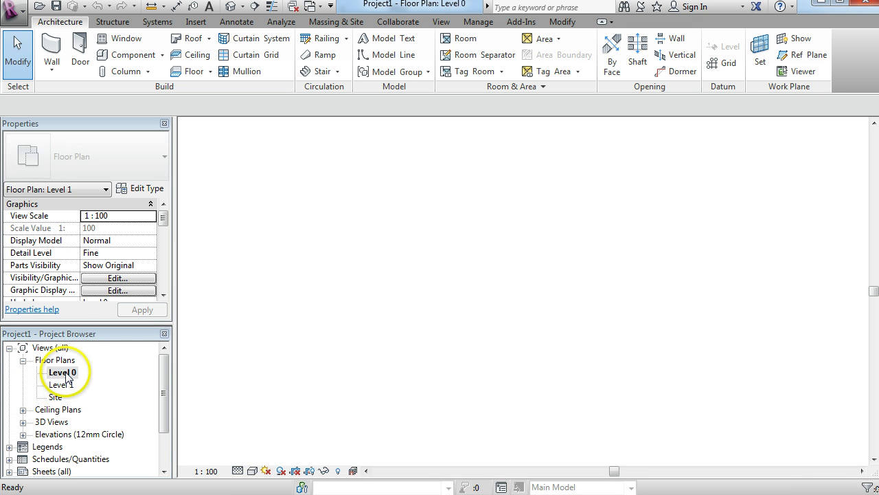
- Open the North and South elevations to examine the project's default levels and their heights
{"action": "left_click", "coordinate": [23, 434]}
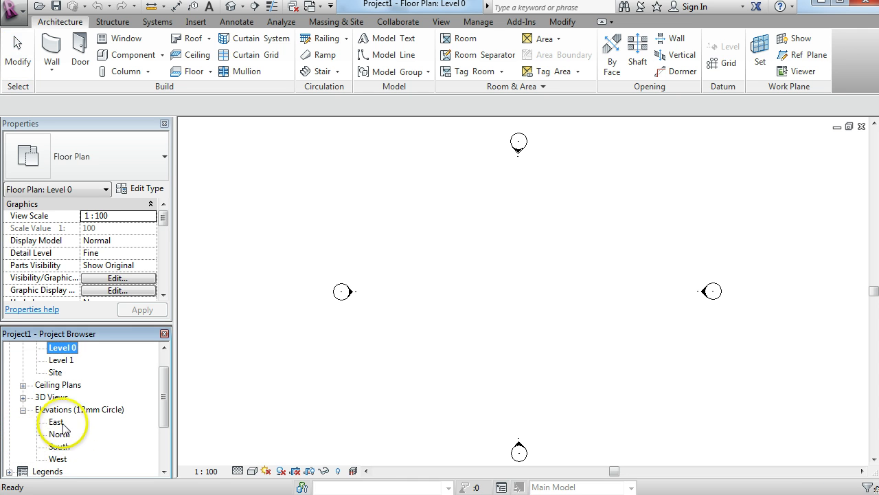
{"action": "left_click", "coordinate": [338, 288]}
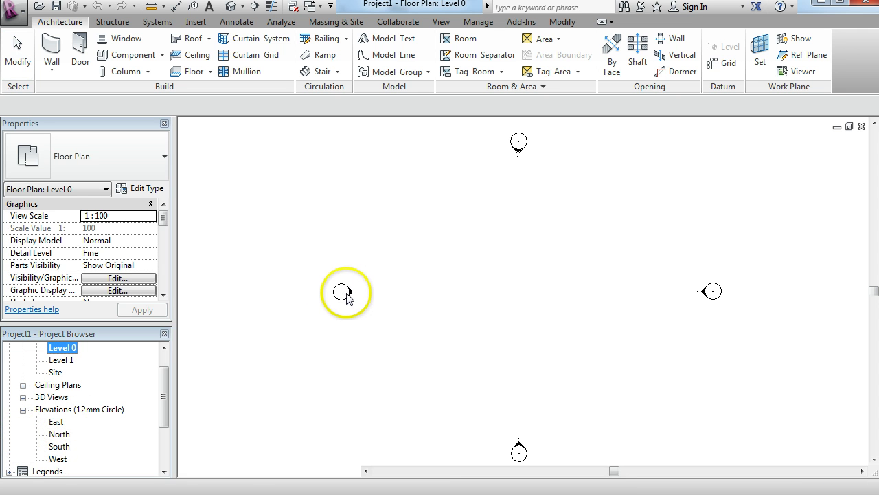
{"action": "double_click", "coordinate": [60, 434]}
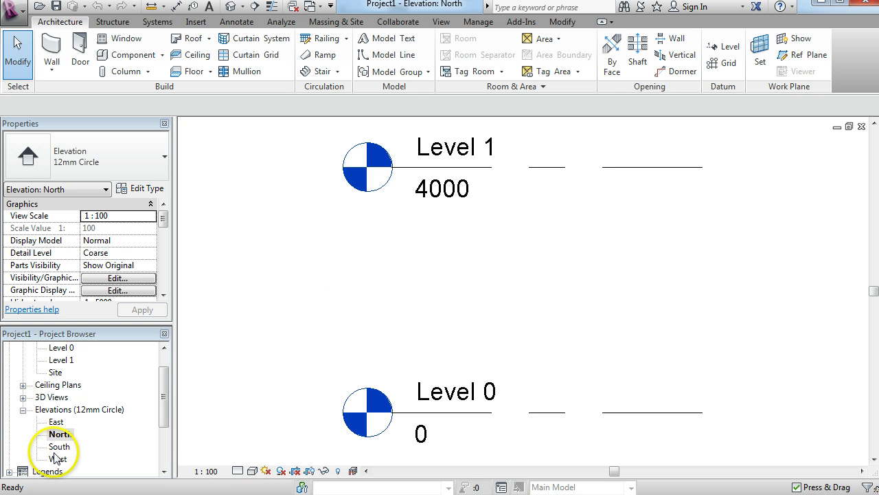
{"action": "double_click", "coordinate": [59, 446]}
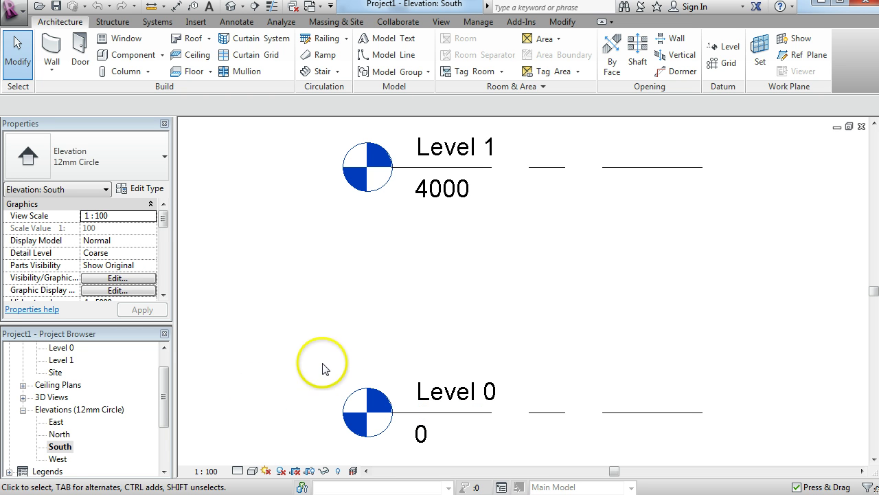
{"action": "left_click", "coordinate": [169, 400]}
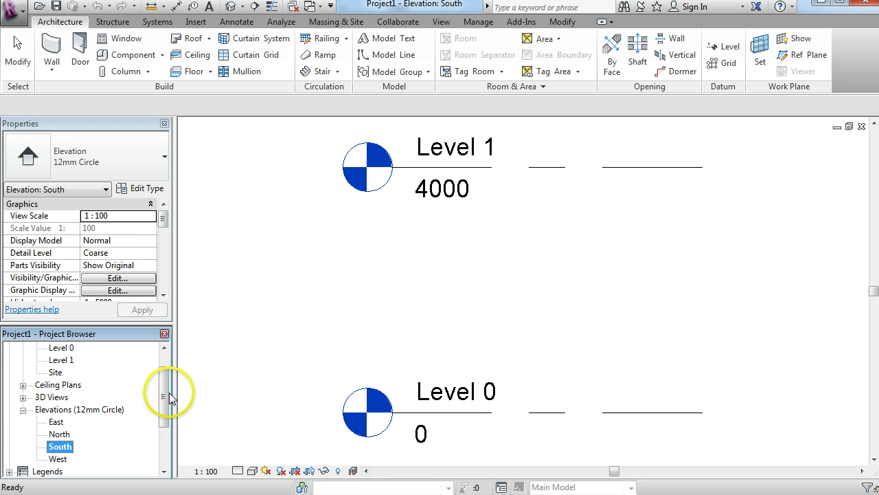
{"action": "left_click_drag", "start_coordinate": [165, 385], "coordinate": [165, 359]}
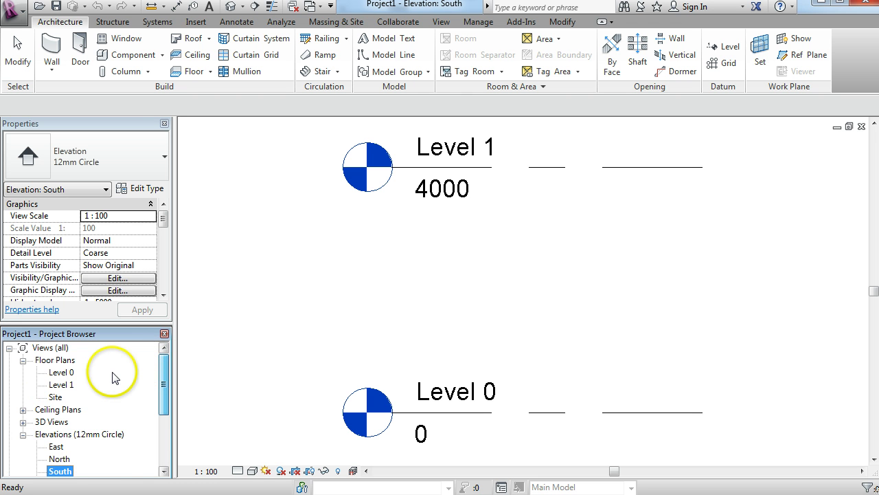
- In the Level 0 floor plan, start an architectural wall using the Basic Wall type Cav - 102 75i 100 p - Lwt
{"action": "double_click", "coordinate": [66, 373]}
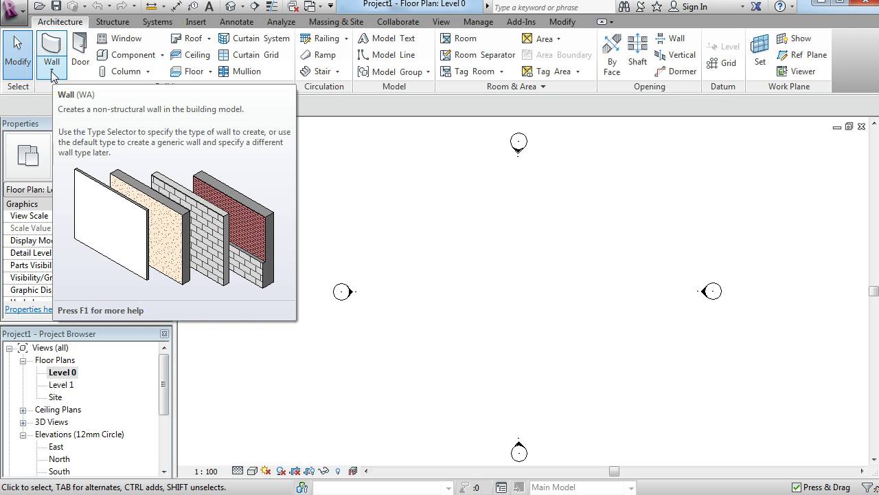
{"action": "left_click", "coordinate": [52, 76]}
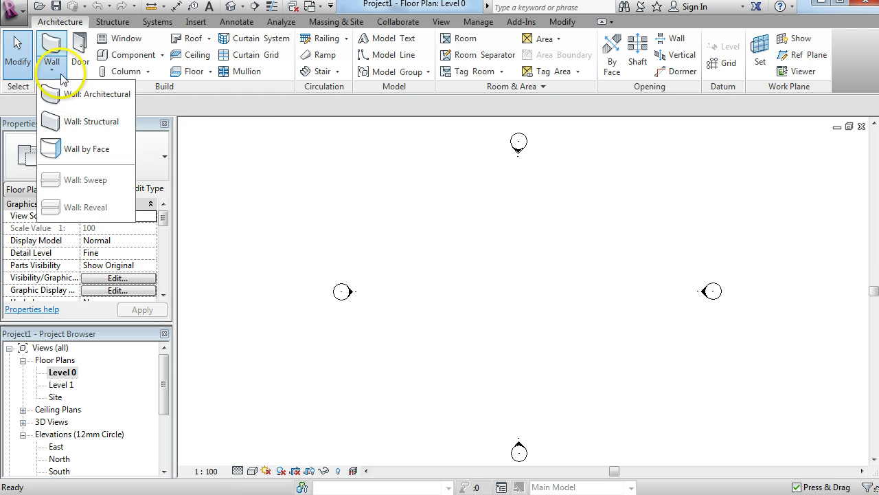
{"action": "left_click", "coordinate": [72, 94]}
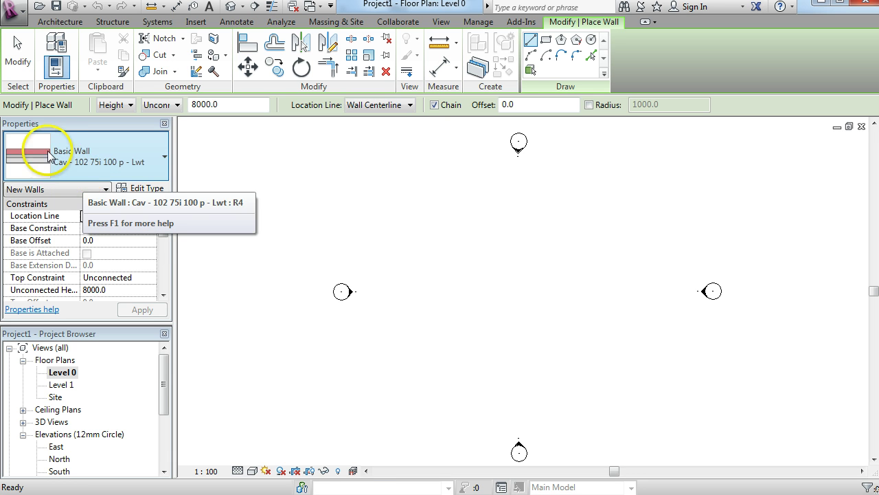
{"action": "left_click", "coordinate": [163, 160]}
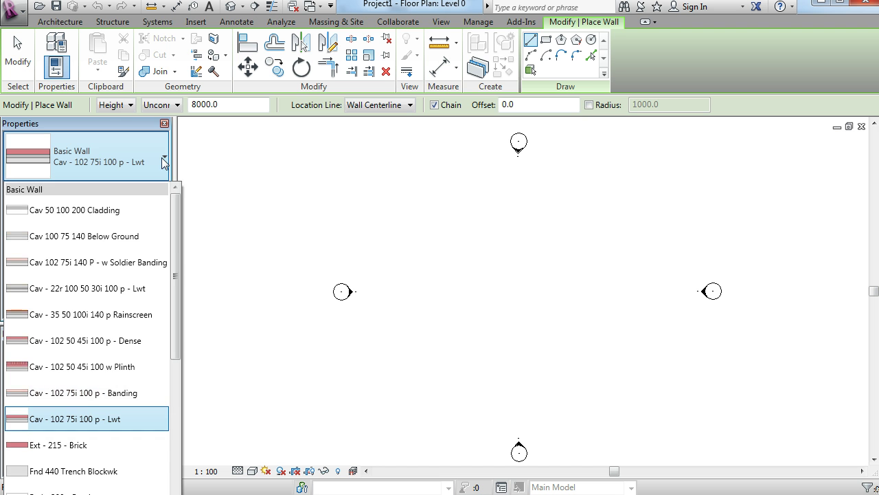
{"action": "mouse_move", "coordinate": [177, 202]}
{"action": "left_mouse_down"}
{"action": "mouse_move", "coordinate": [176, 383]}
{"action": "mouse_move", "coordinate": [176, 203]}
{"action": "left_mouse_up"}
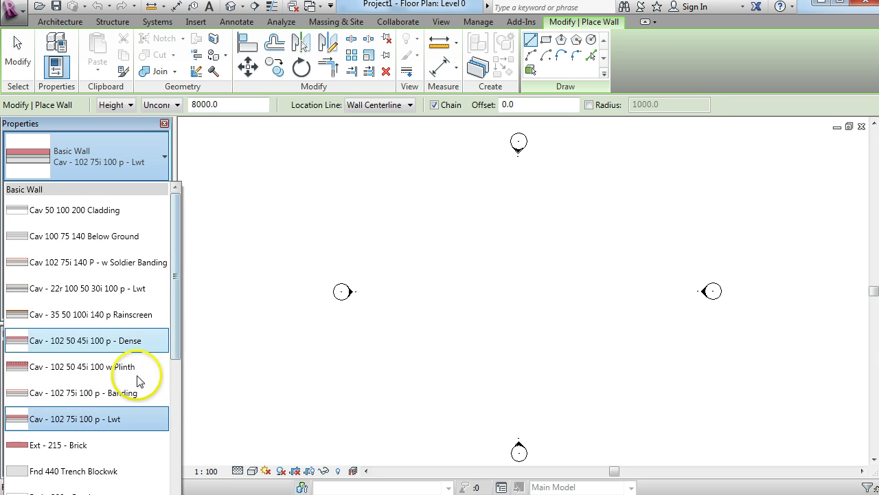
{"action": "left_click", "coordinate": [135, 419]}
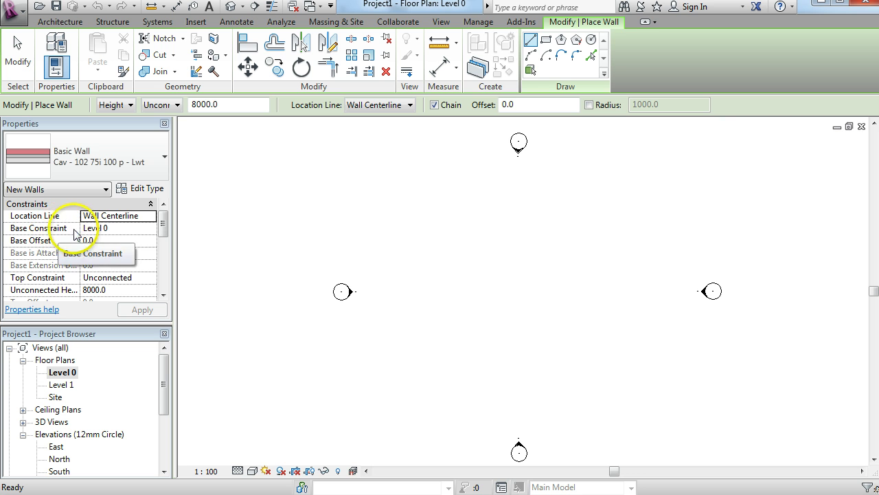
- Set the new walls' base constraint to Level 0 and their height to Level 1
{"action": "left_click", "coordinate": [119, 228]}
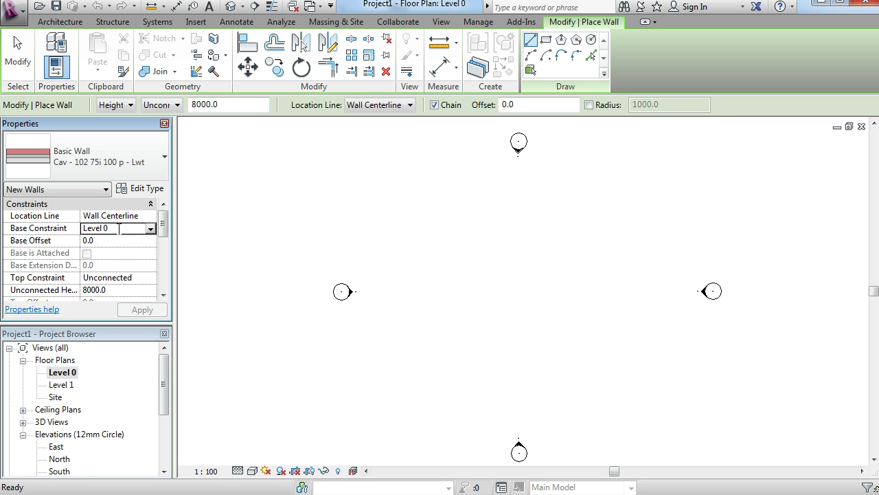
{"action": "left_click", "coordinate": [150, 229]}
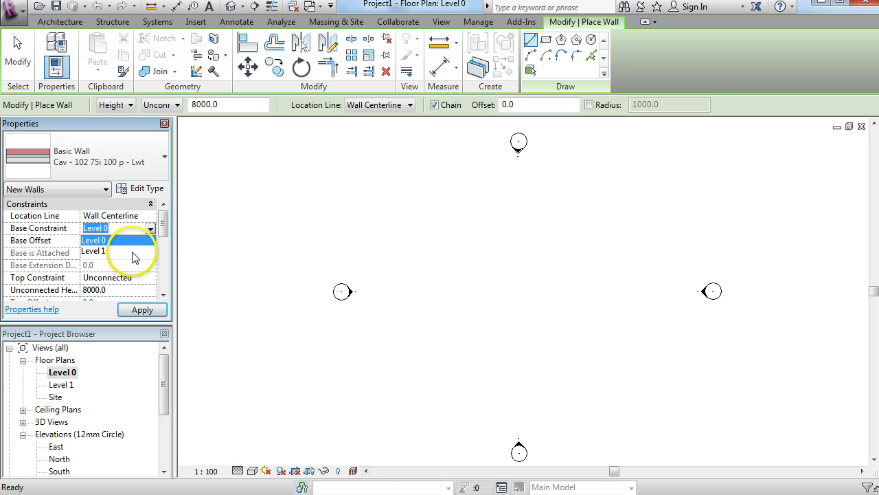
{"action": "left_click", "coordinate": [130, 240]}
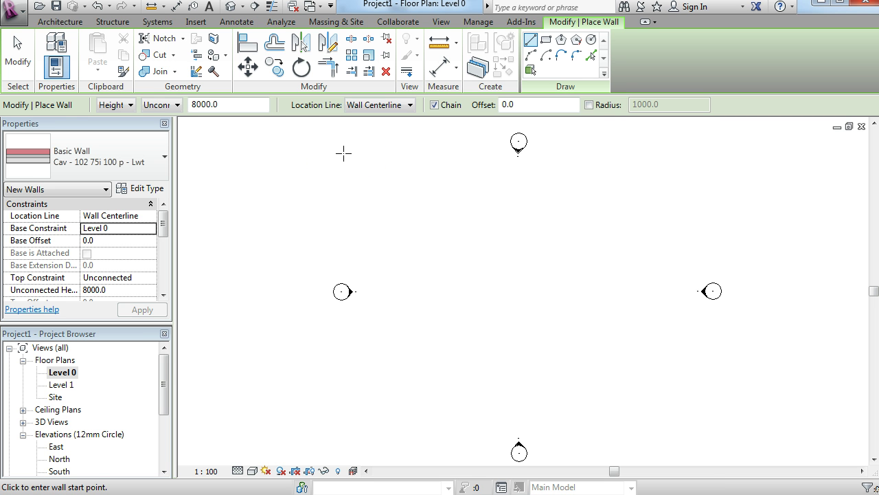
{"action": "left_click", "coordinate": [177, 107]}
{"action": "left_click", "coordinate": [176, 130]}
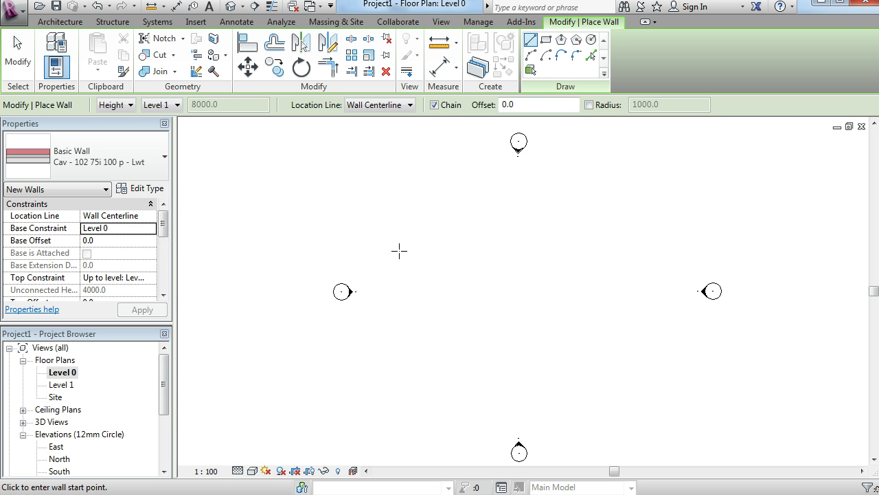
- Draw a closed rectangle of four walls about 11200 by 5700 mm between the elevation markers, and end the wall command
{"action": "left_click", "coordinate": [414, 214]}
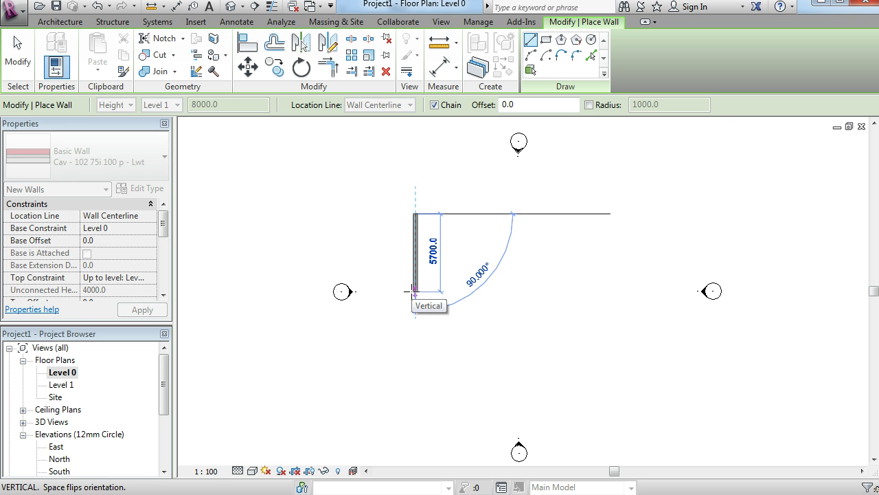
{"action": "left_click", "coordinate": [414, 291]}
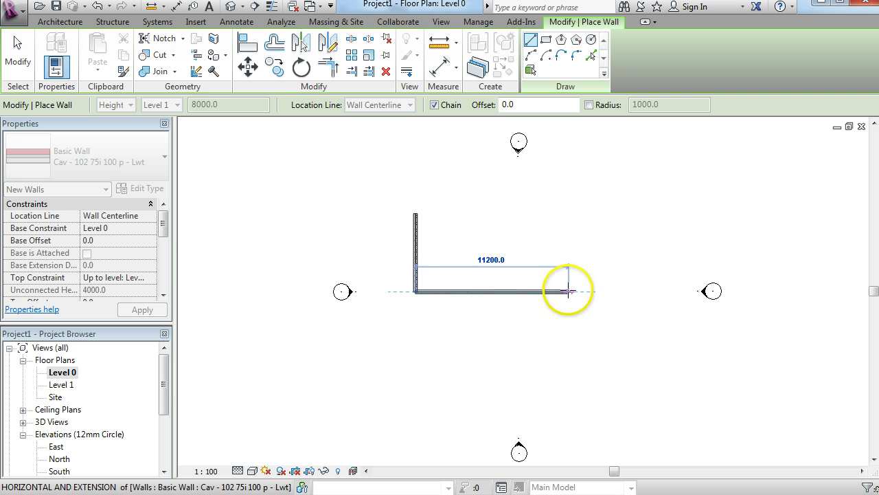
{"action": "left_click", "coordinate": [568, 291]}
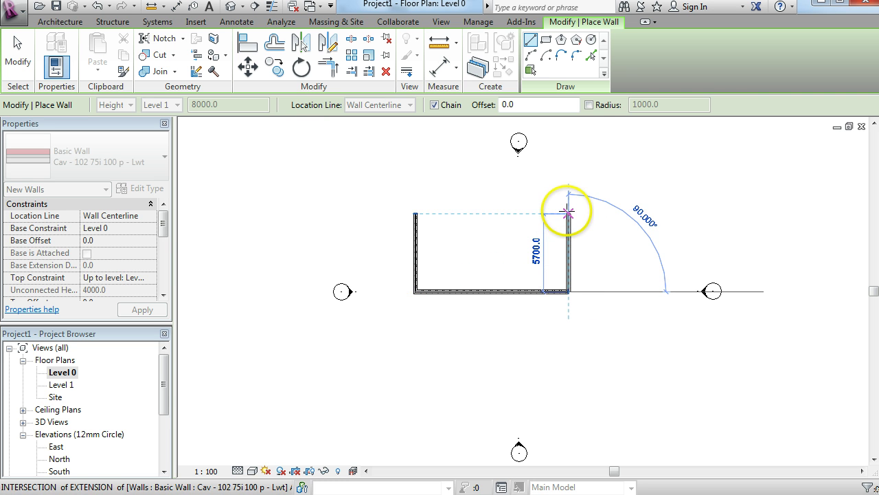
{"action": "left_click", "coordinate": [568, 214]}
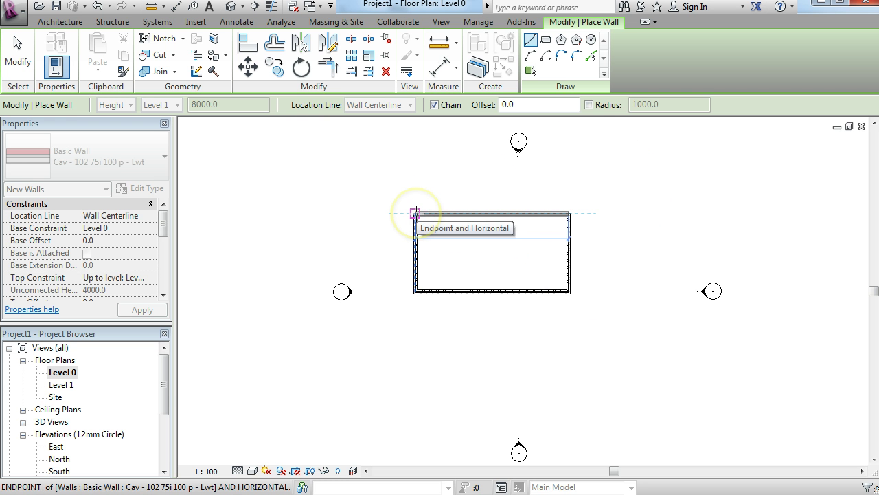
{"action": "left_click", "coordinate": [415, 213]}
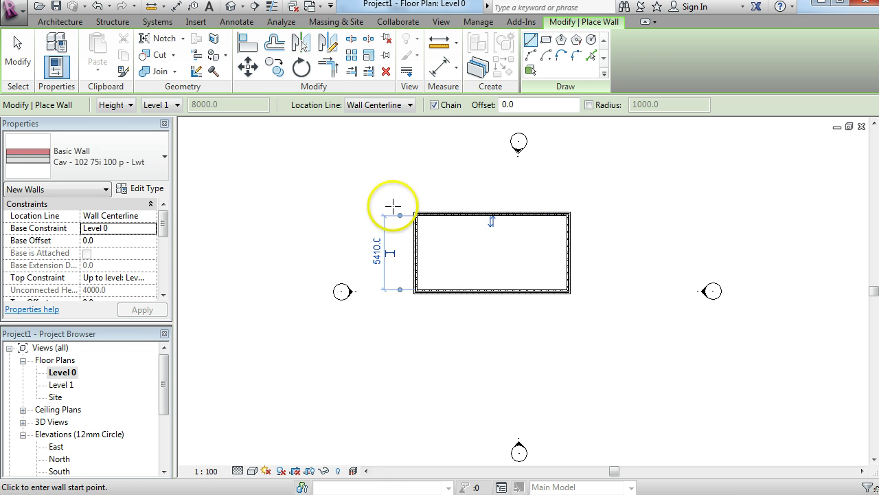
{"action": "key", "text": "Escape"}
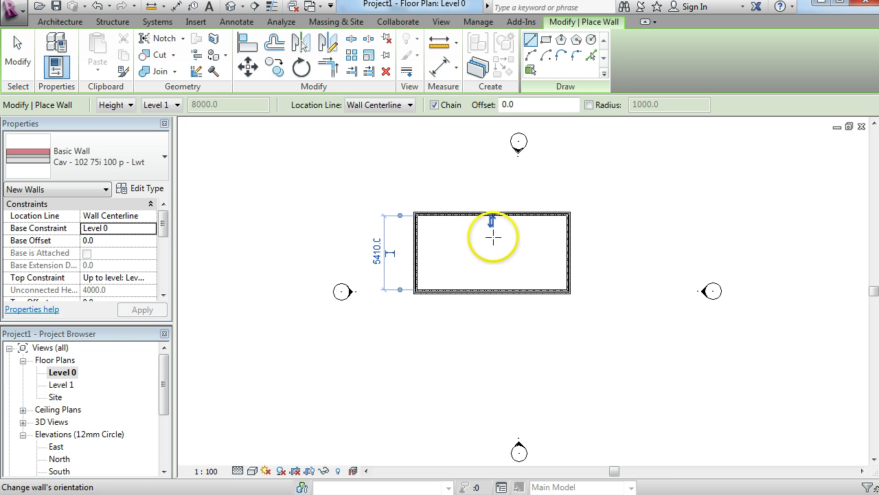
{"action": "scroll", "coordinate": [490, 237], "scroll_direction": "up", "scroll_amount": 1}
{"action": "middle_click_drag", "start_coordinate": [501, 247], "coordinate": [430, 286]}
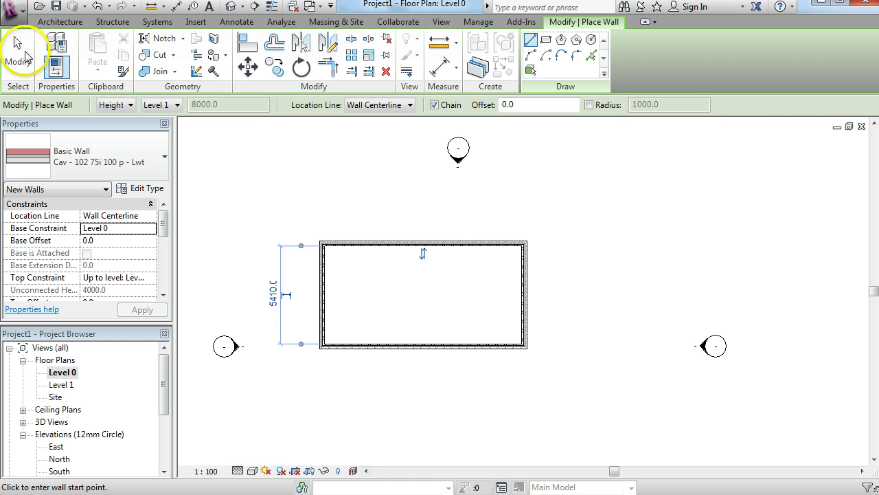
{"action": "left_click", "coordinate": [18, 47]}
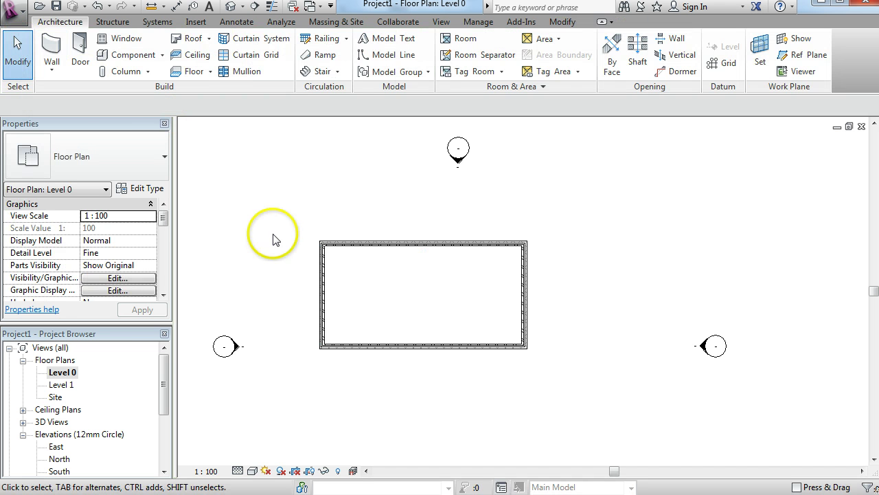
- Set the inside distance between the upper and lower horizontal walls to 5500 mm by moving the upper wall
{"action": "left_click", "coordinate": [317, 283]}
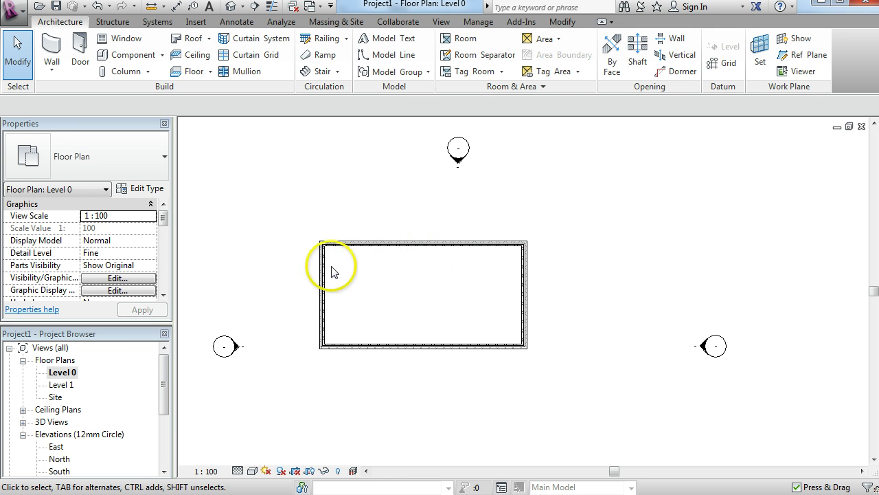
{"action": "left_click", "coordinate": [397, 248]}
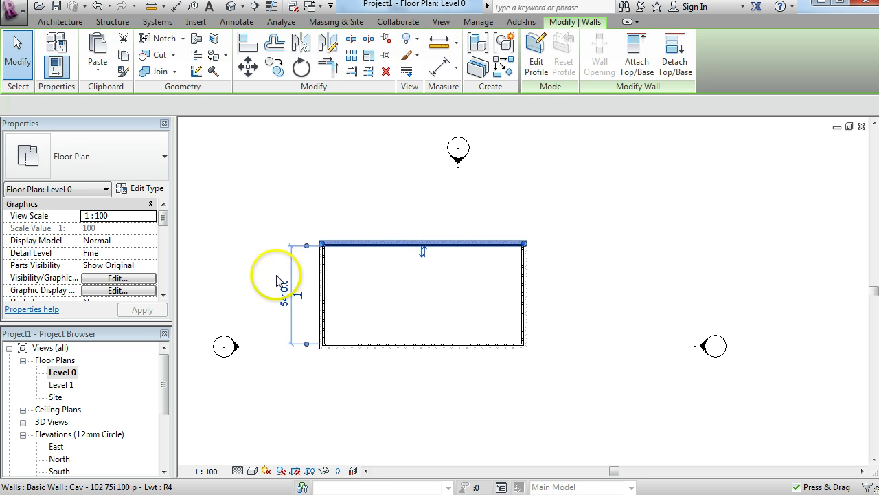
{"action": "left_click", "coordinate": [284, 294]}
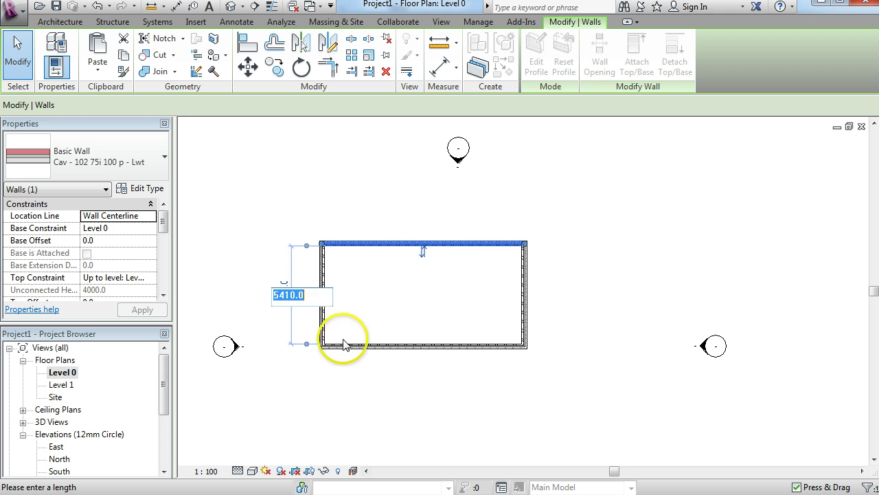
{"action": "scroll", "coordinate": [308, 246], "scroll_direction": "up", "scroll_amount": 1}
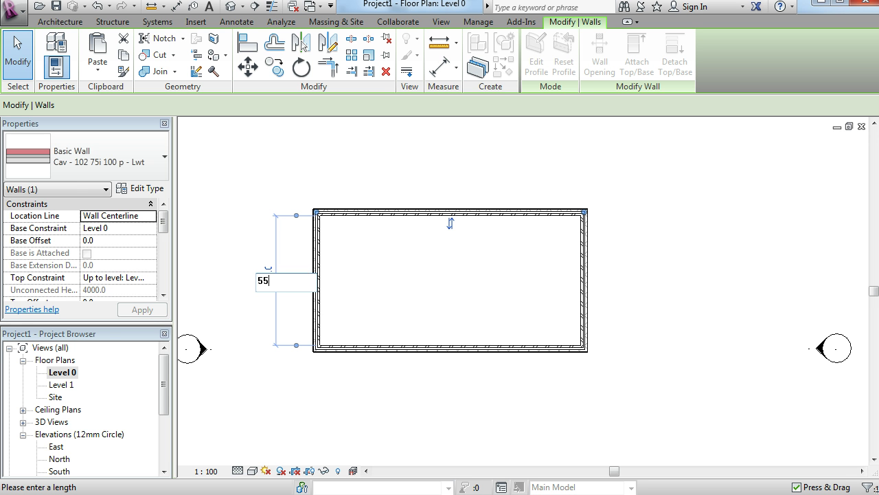
{"action": "key", "text": "Return"}
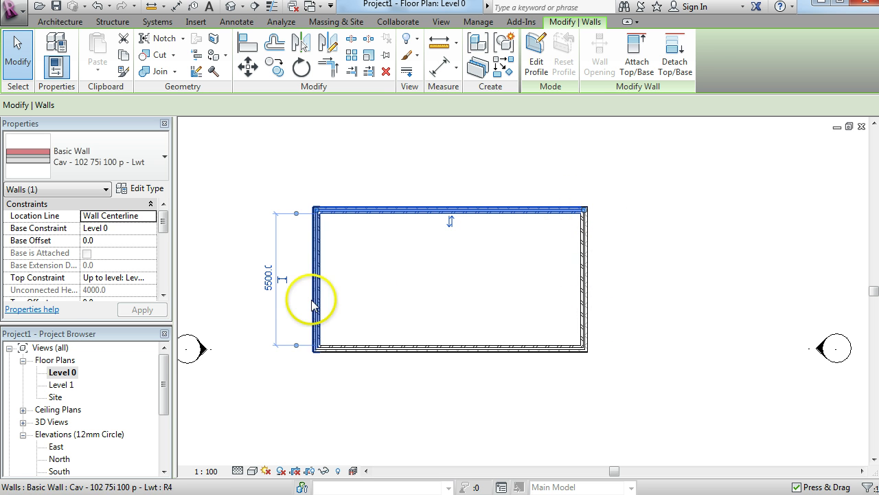
- Set the inside distance between the left and right vertical walls to 10000 mm by moving the left wall
{"action": "left_click", "coordinate": [317, 290]}
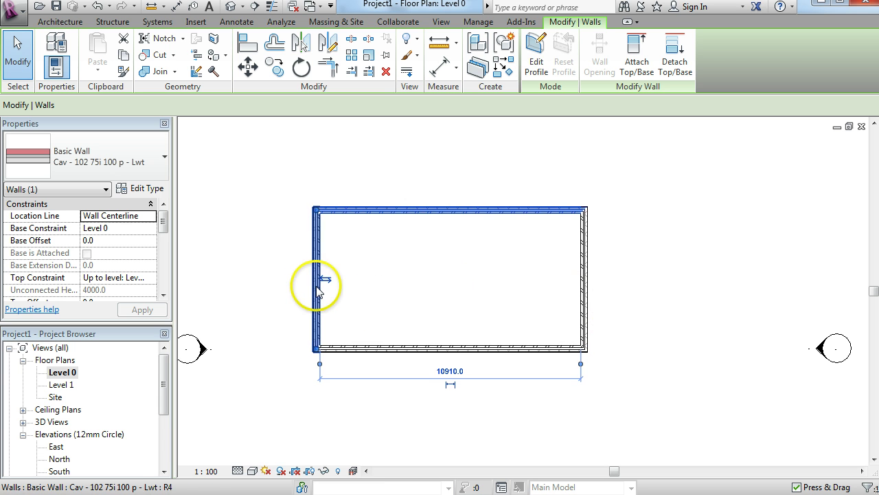
{"action": "left_click", "coordinate": [450, 372]}
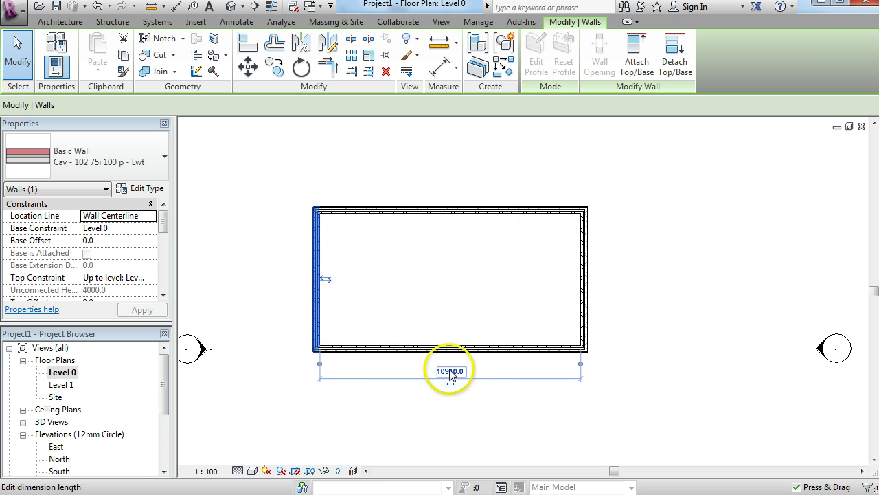
{"action": "left_click", "coordinate": [450, 372]}
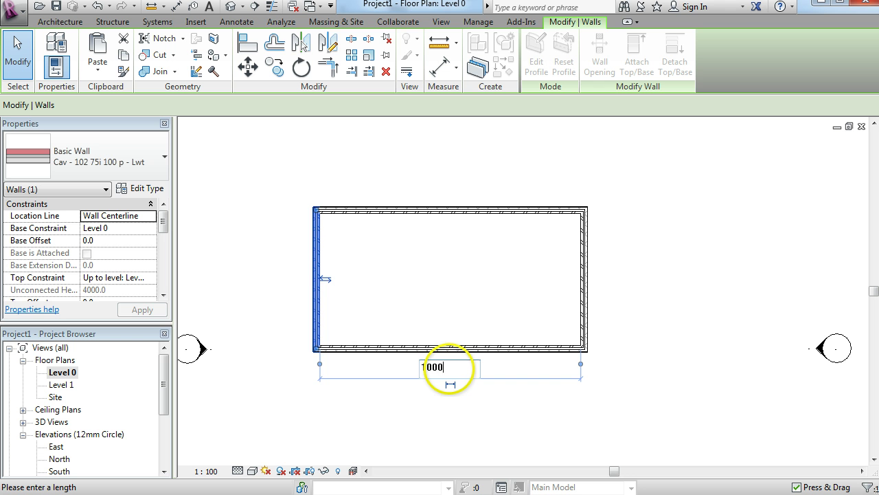
{"action": "key", "text": "Return"}
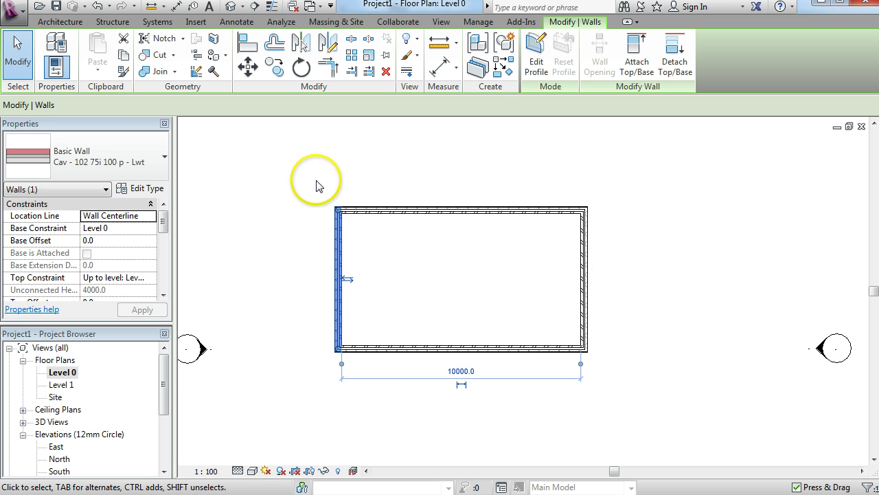
{"action": "left_click", "coordinate": [643, 344]}
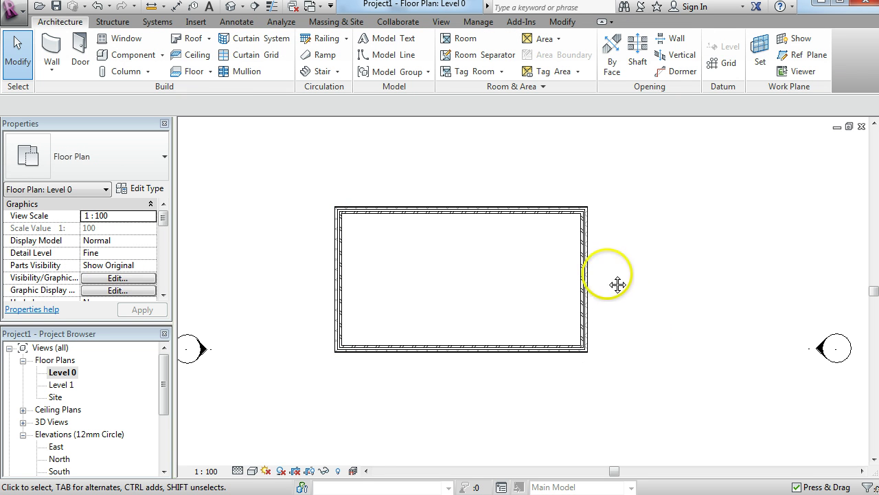
- Examine the wall rectangle and its placement among the four elevation markers in the Level 0 plan
{"action": "middle_click_drag", "start_coordinate": [616, 287], "coordinate": [490, 247]}
{"action": "scroll", "coordinate": [523, 262], "scroll_direction": "down", "scroll_amount": 1}
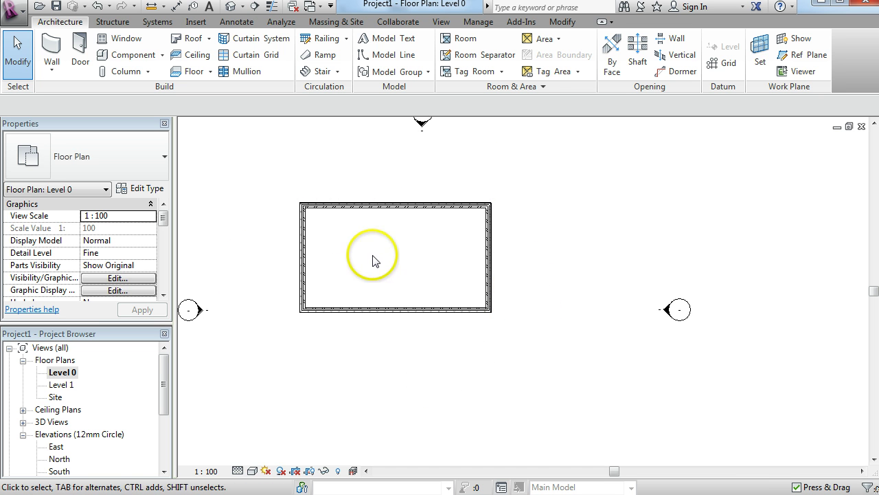
{"action": "scroll", "coordinate": [386, 235], "scroll_direction": "down", "scroll_amount": 1}
{"action": "scroll", "coordinate": [396, 256], "scroll_direction": "up", "scroll_amount": 1}
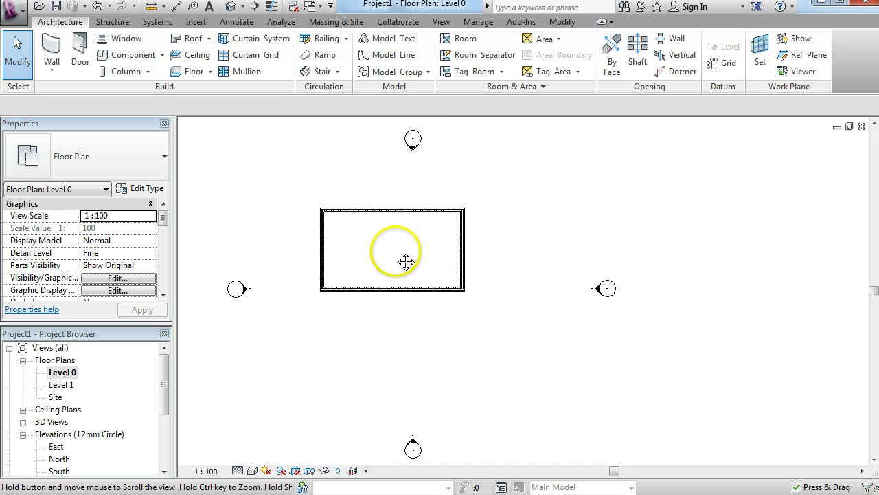
{"action": "middle_click_drag", "start_coordinate": [404, 261], "coordinate": [444, 320]}
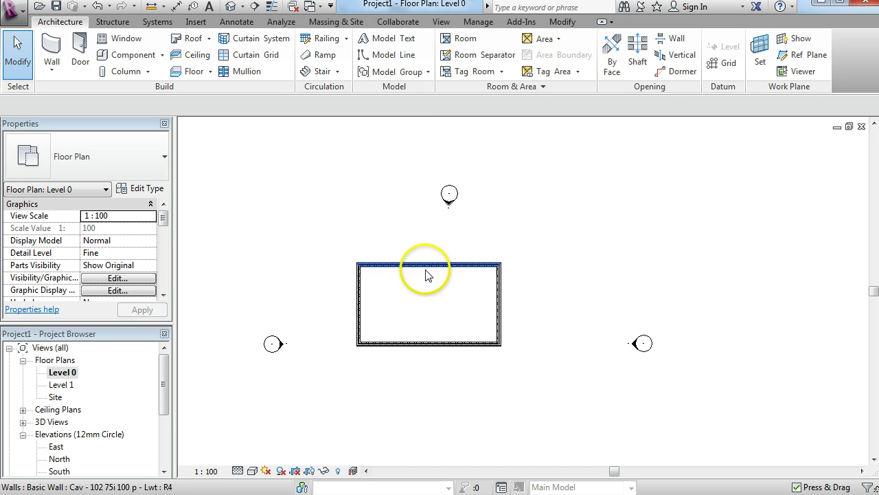
{"action": "scroll", "coordinate": [429, 287], "scroll_direction": "down", "scroll_amount": 1}
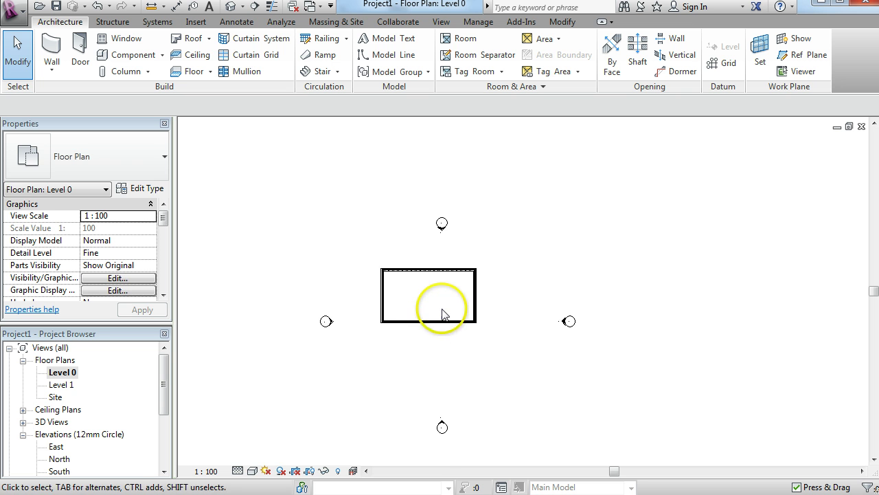
{"action": "scroll", "coordinate": [445, 312], "scroll_direction": "up", "scroll_amount": 1}
{"action": "scroll", "coordinate": [429, 287], "scroll_direction": "down", "scroll_amount": 1}
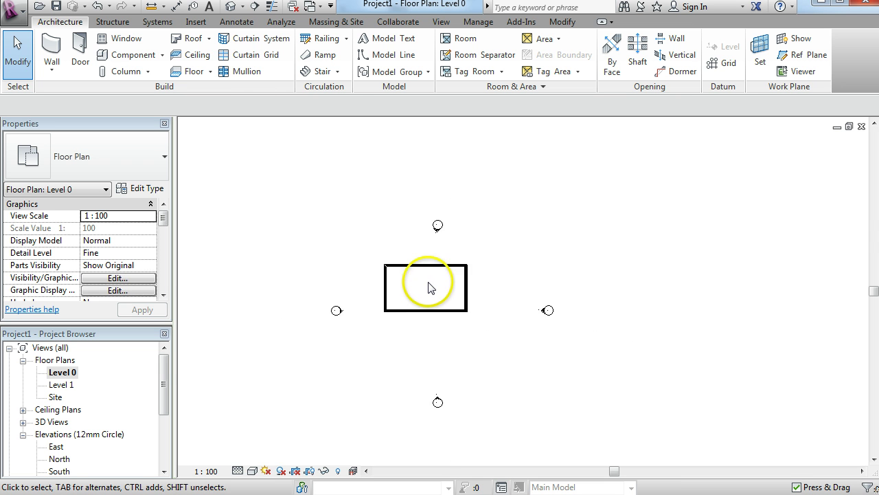
{"action": "scroll", "coordinate": [428, 286], "scroll_direction": "up", "scroll_amount": 2}
{"action": "middle_click_drag", "start_coordinate": [430, 284], "coordinate": [443, 265]}
{"action": "scroll", "coordinate": [445, 274], "scroll_direction": "down", "scroll_amount": 1}
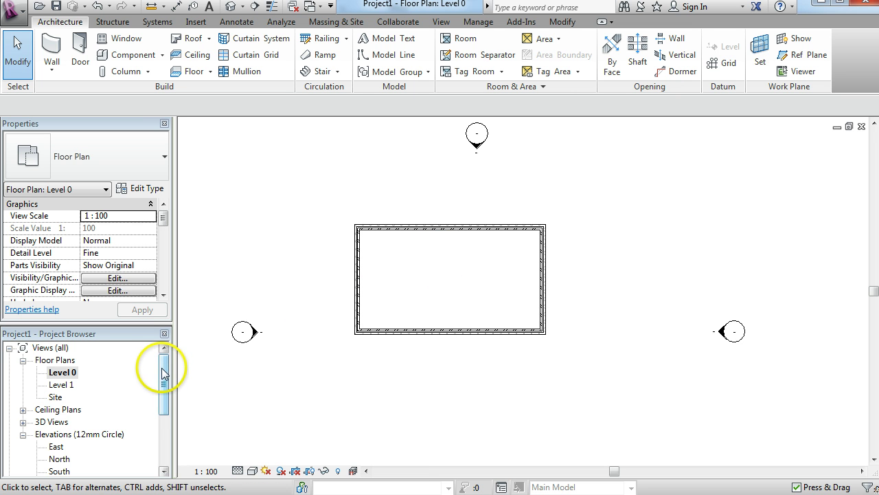
- Open the {3D} view and examine the four cavity walls from several angles
{"action": "left_click_drag", "start_coordinate": [164, 375], "coordinate": [164, 382]}
{"action": "left_click", "coordinate": [23, 410]}
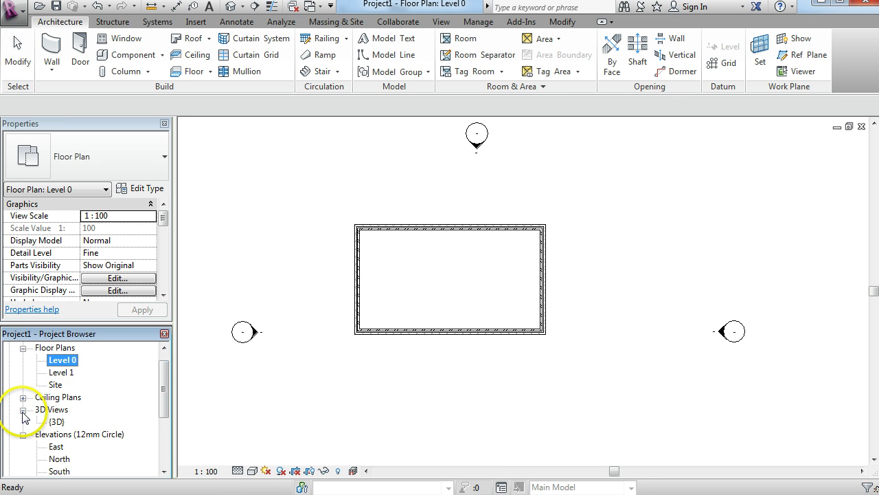
{"action": "double_click", "coordinate": [56, 422]}
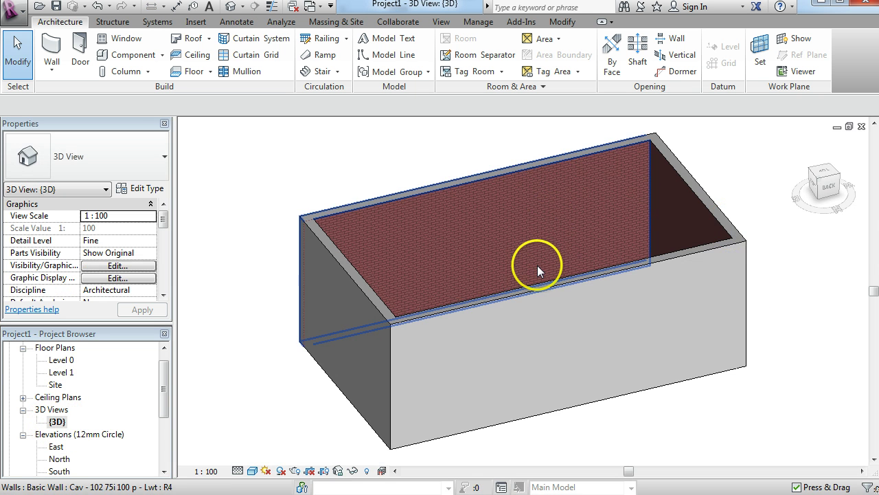
{"action": "scroll", "coordinate": [538, 266], "scroll_direction": "down", "scroll_amount": 2}
{"action": "scroll", "coordinate": [538, 268], "scroll_direction": "up", "scroll_amount": 2}
{"action": "middle_click_drag", "start_coordinate": [536, 276], "coordinate": [514, 287]}
{"action": "left_click", "coordinate": [531, 287]}
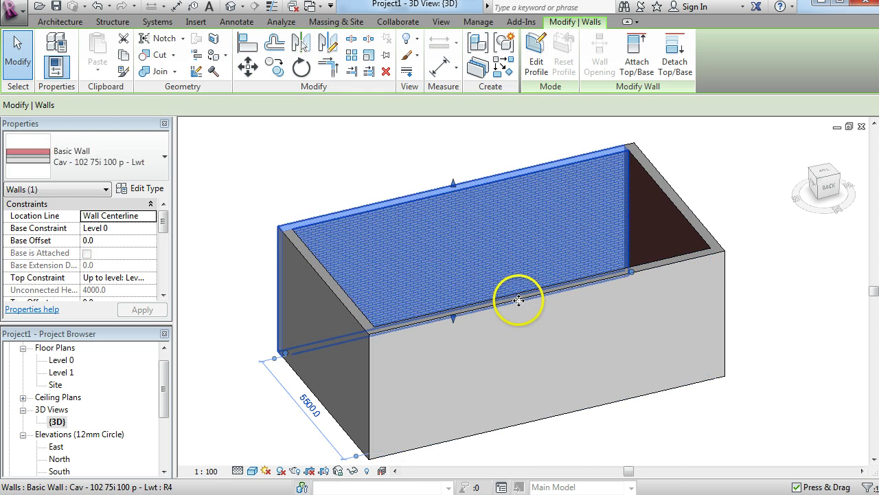
{"action": "right_click", "coordinate": [522, 299]}
{"action": "key", "text": "Escape"}
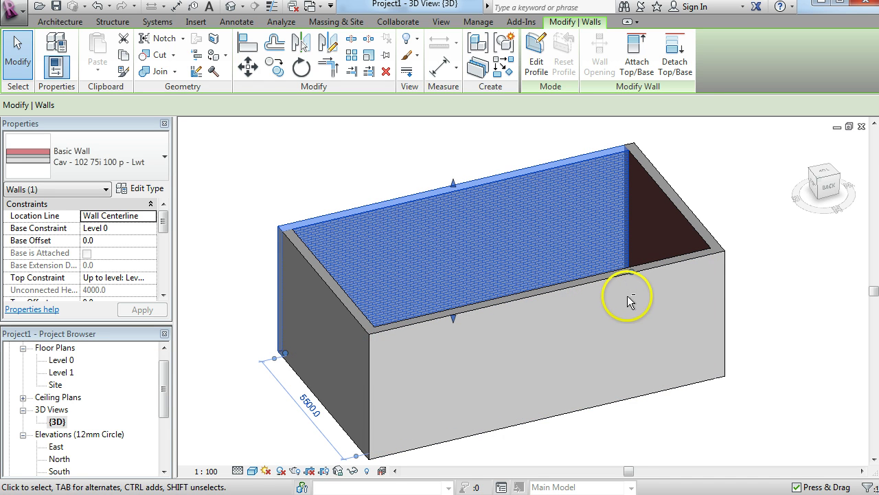
{"action": "middle_click_drag", "start_coordinate": [634, 290], "coordinate": [636, 315]}
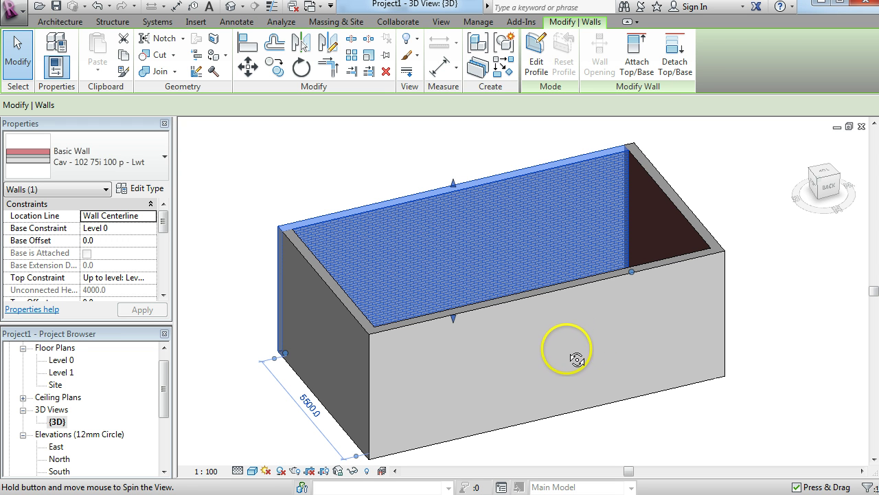
{"action": "middle_click_drag", "start_coordinate": [557, 370], "coordinate": [634, 284], "text": "shift"}
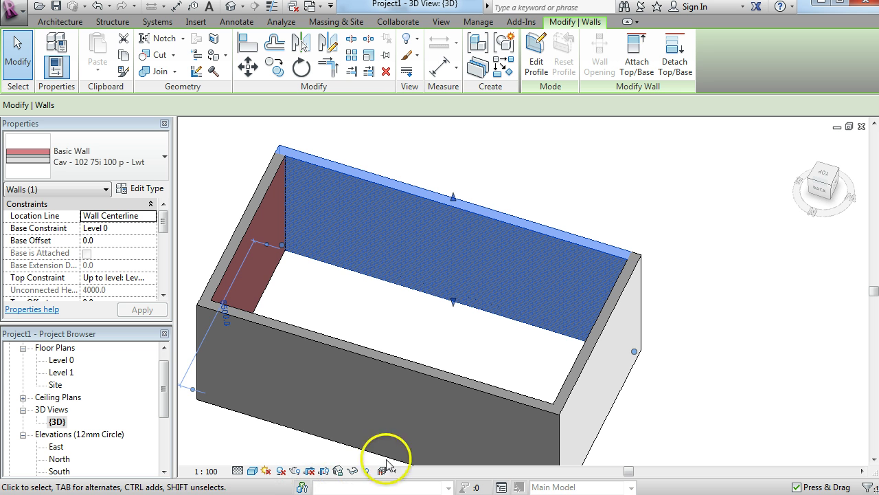
{"action": "middle_click_drag", "start_coordinate": [515, 362], "coordinate": [603, 272]}
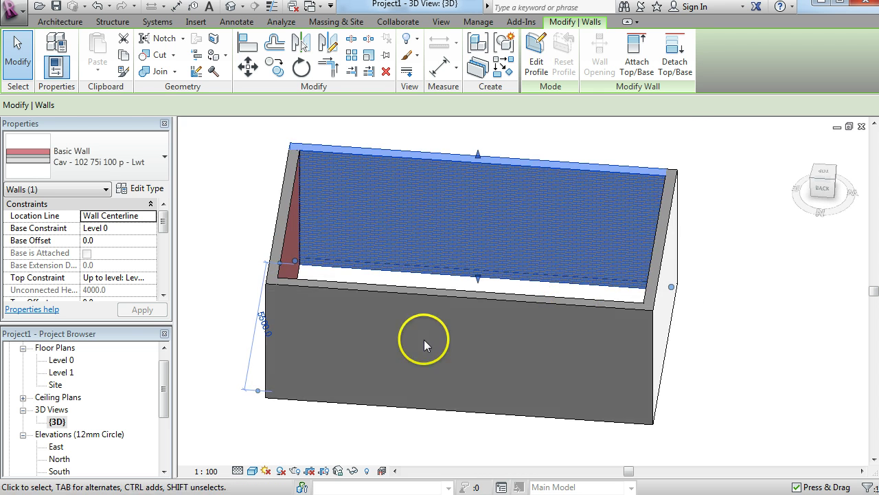
- Return to the Level 0 floor plan and delete all four walls of the rectangle
{"action": "double_click", "coordinate": [63, 360]}
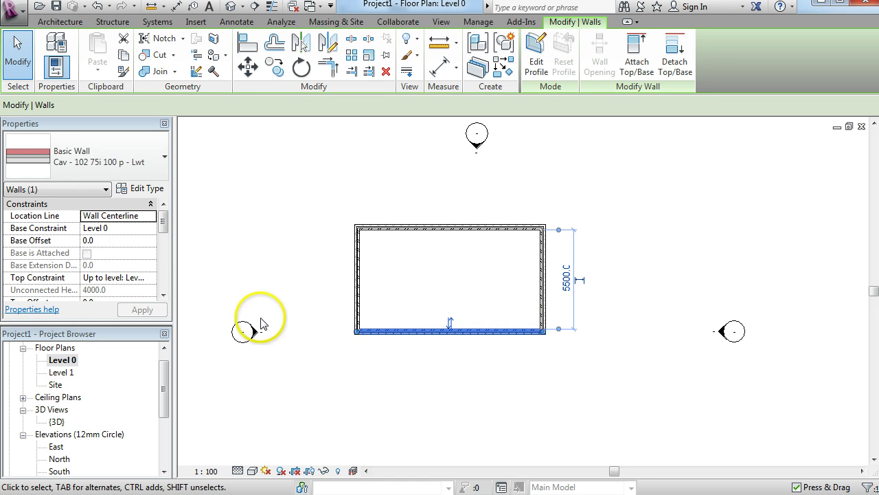
{"action": "scroll", "coordinate": [596, 309], "scroll_direction": "up", "scroll_amount": 2}
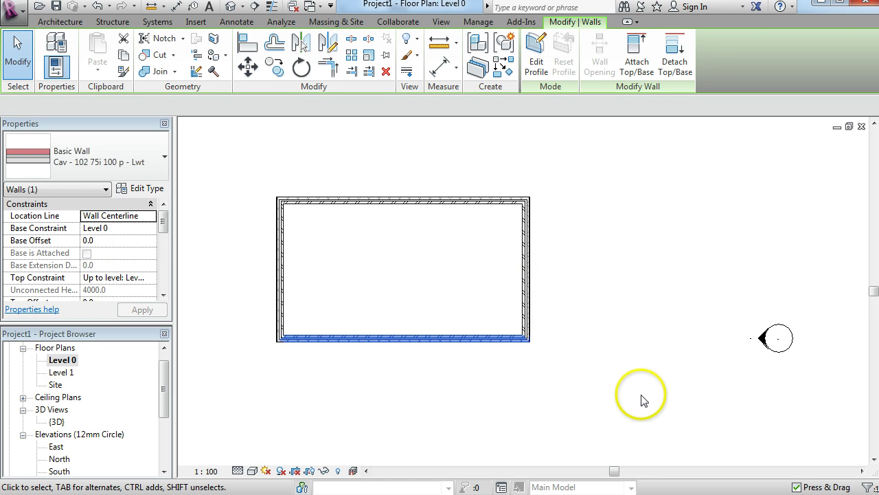
{"action": "left_click_drag", "start_coordinate": [694, 440], "coordinate": [259, 167]}
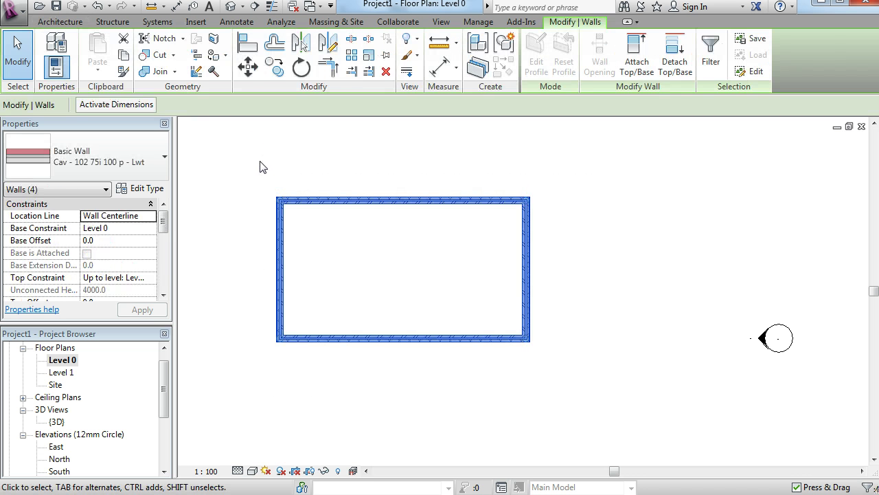
{"action": "key", "text": "Delete"}
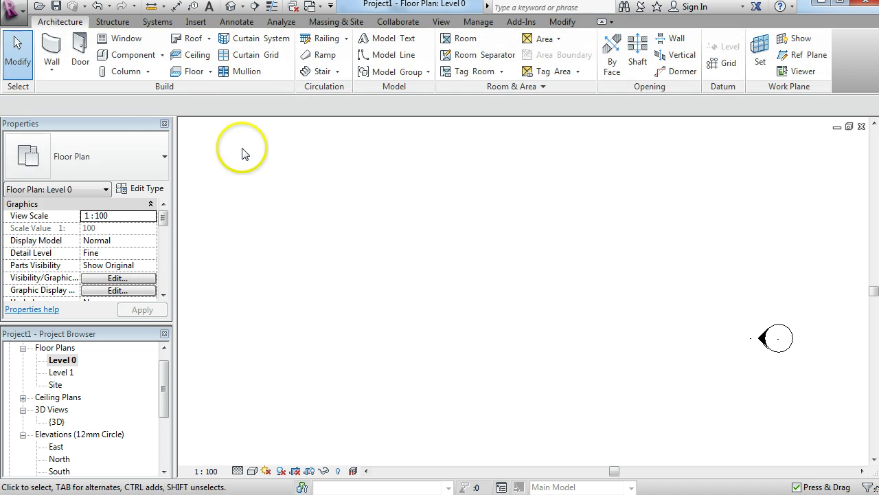
- Draw two separate horizontal walls, one below the other, each as a single unchained segment
{"action": "left_click", "coordinate": [52, 54]}
{"action": "left_click", "coordinate": [289, 211]}
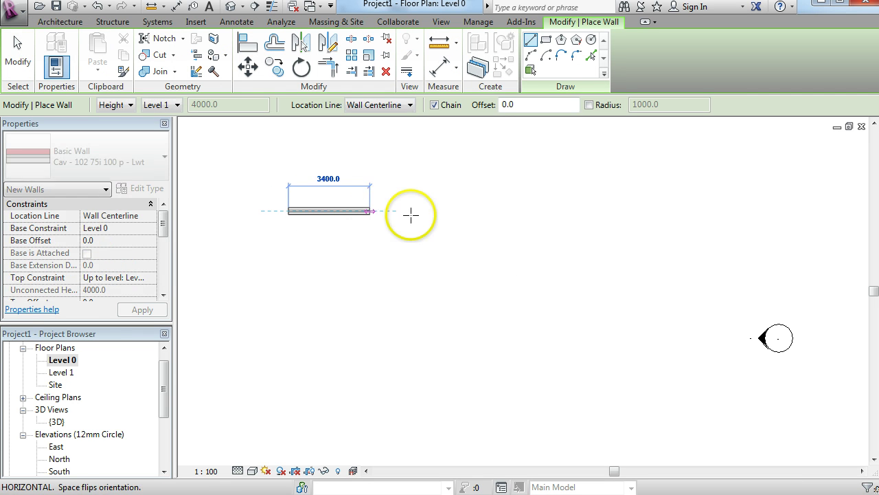
{"action": "left_click", "coordinate": [465, 211]}
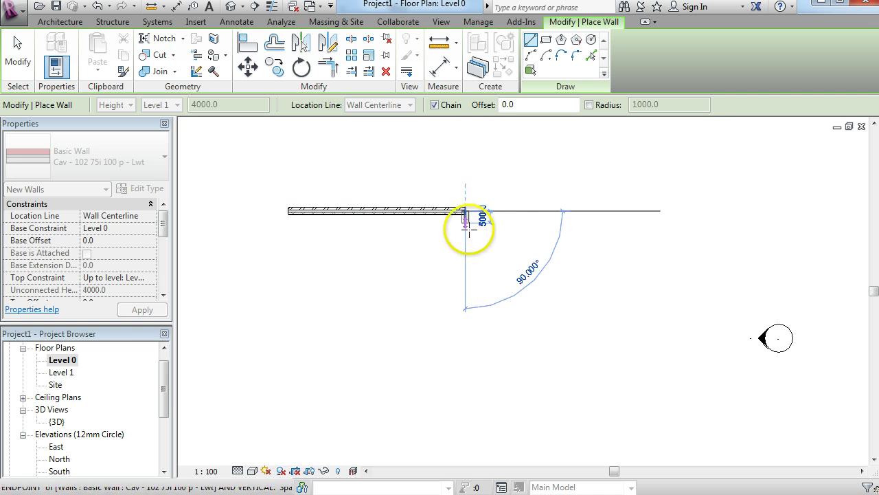
{"action": "key", "text": "Escape"}
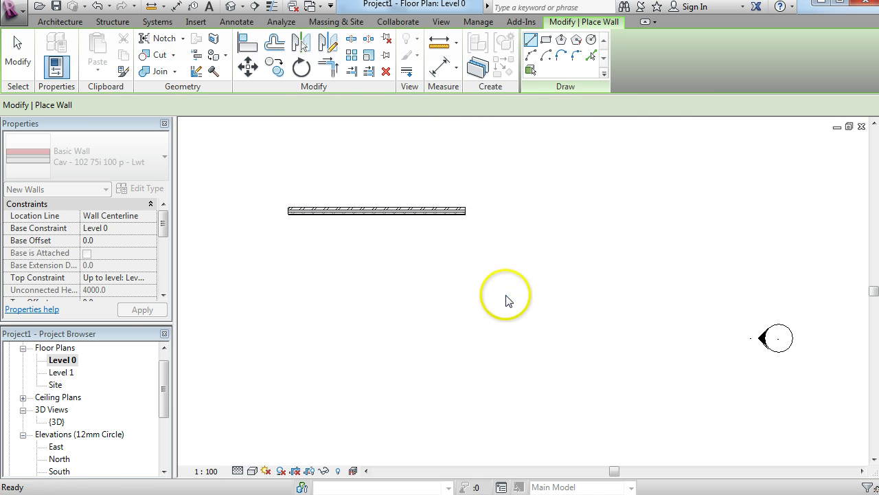
{"action": "left_click", "coordinate": [264, 260]}
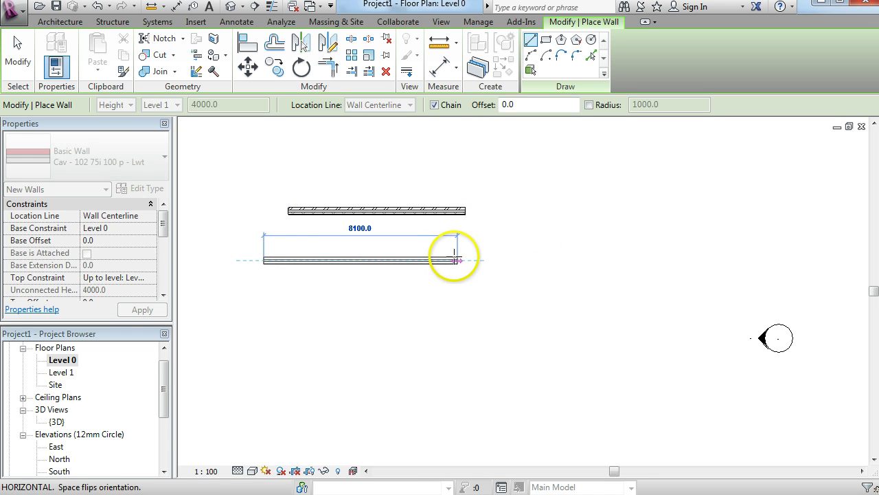
{"action": "left_click", "coordinate": [449, 260]}
{"action": "key", "text": "Escape"}
{"action": "left_click", "coordinate": [263, 311]}
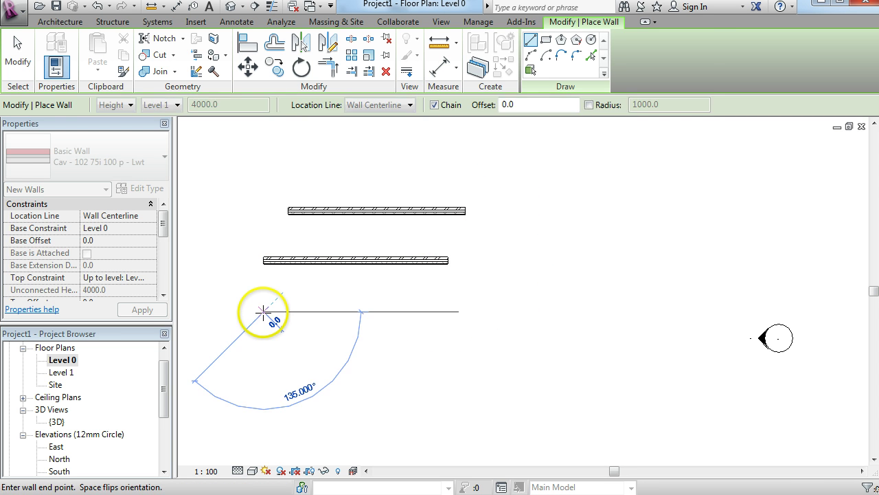
{"action": "key", "text": "Escape"}
{"action": "key", "text": "Escape"}
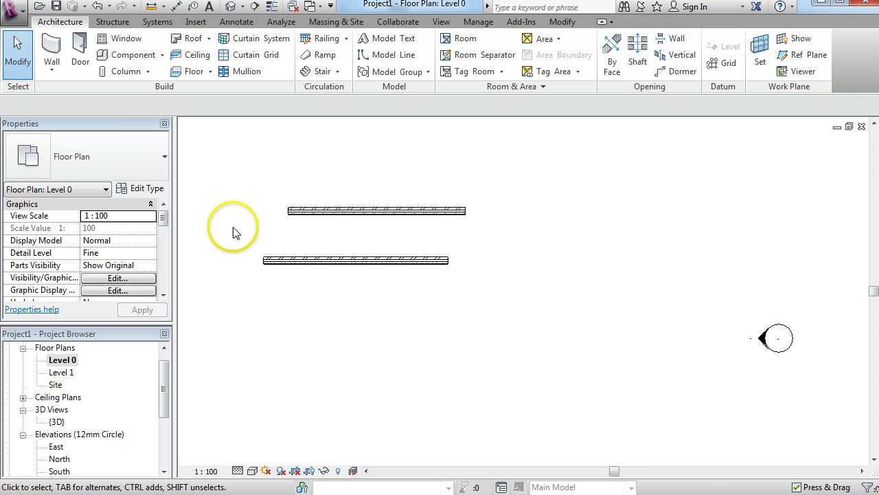
- Draw a third separate horizontal wall of similar length below the other two
{"action": "left_click", "coordinate": [69, 47]}
{"action": "left_click", "coordinate": [257, 300]}
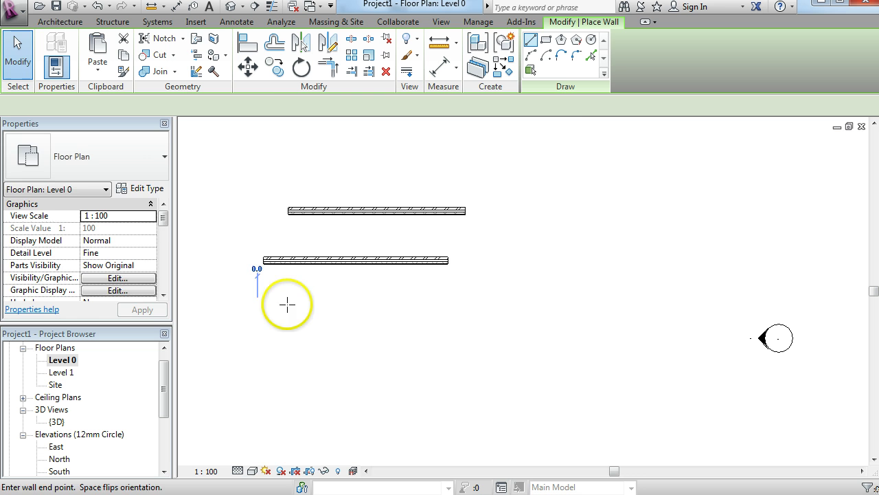
{"action": "left_click", "coordinate": [437, 302]}
{"action": "key", "text": "Escape"}
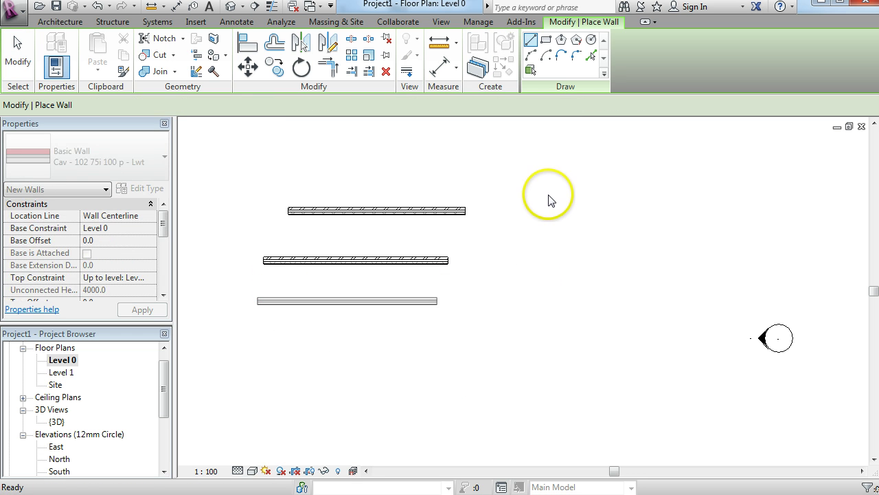
- Draw a steeply slanted wall about 7700 mm long right of the horizontal walls, and a separate wall below them rising gently toward it
{"action": "left_click", "coordinate": [558, 168]}
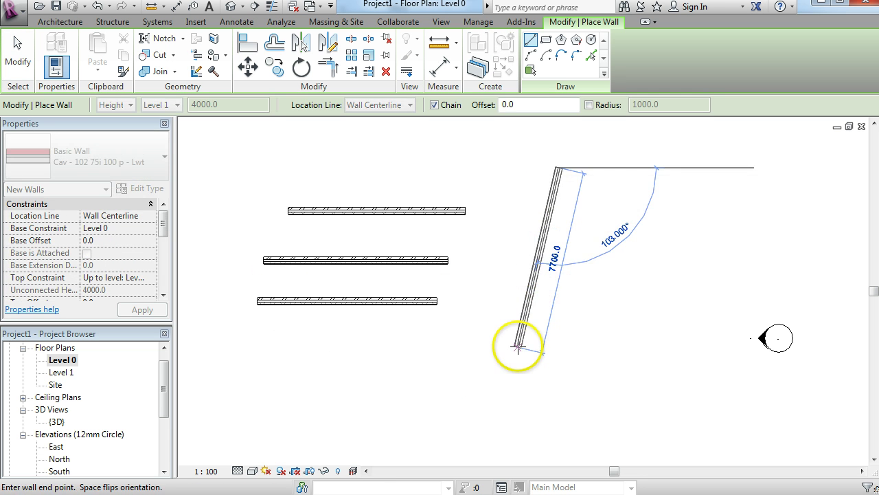
{"action": "left_click", "coordinate": [502, 378]}
{"action": "key", "text": "Escape"}
{"action": "left_click", "coordinate": [296, 364]}
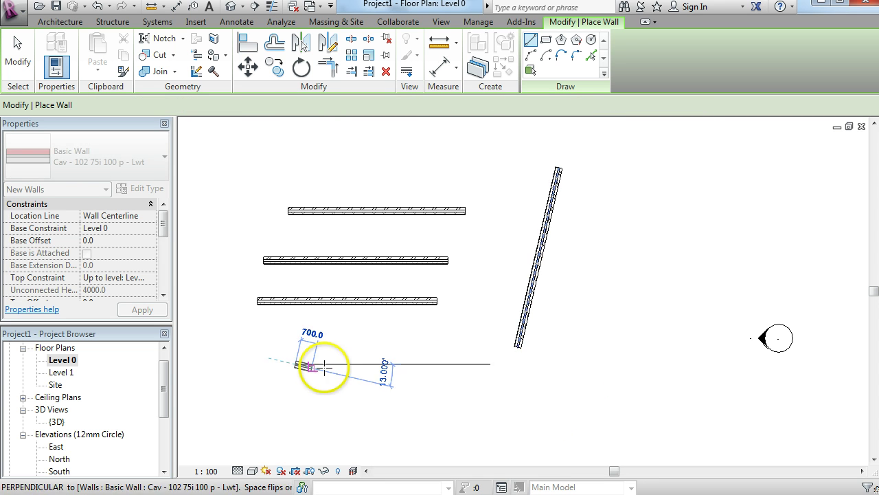
{"action": "left_click", "coordinate": [450, 331]}
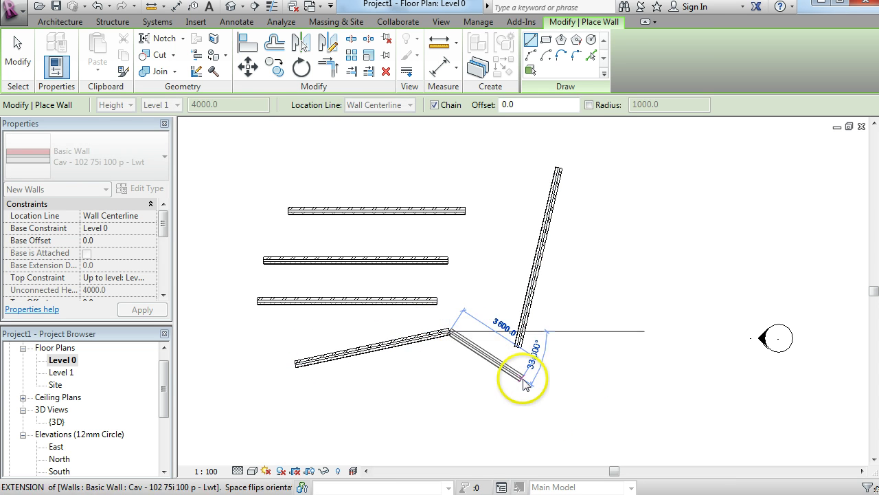
{"action": "key", "text": "Escape"}
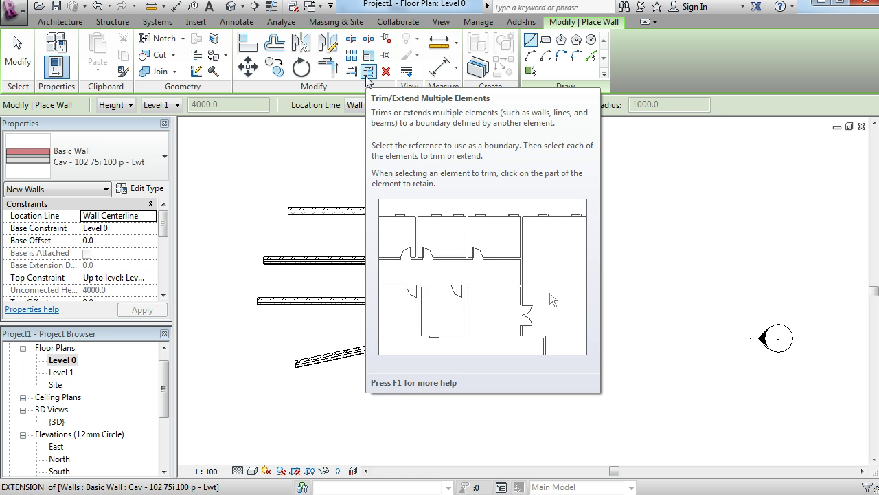
- Extend the three horizontal walls and the gently rising wall to the slanted wall with Trim/Extend Multiple Elements, and undo the extensions
{"action": "left_click", "coordinate": [368, 72]}
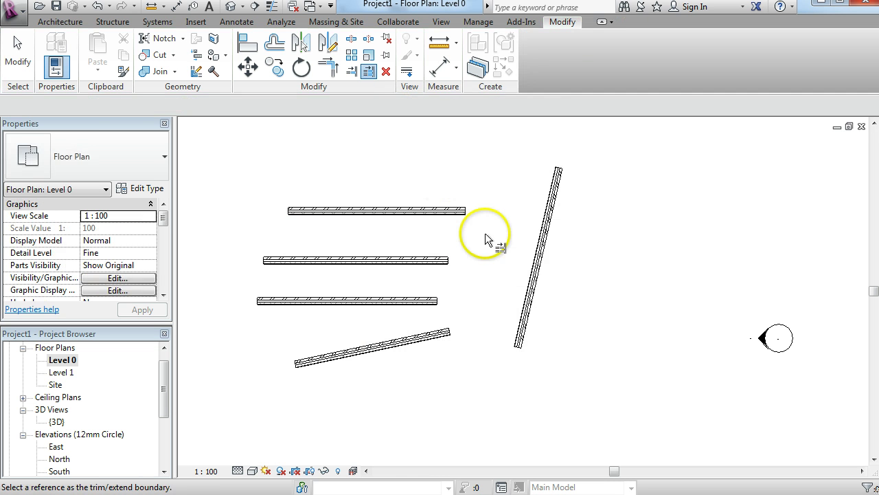
{"action": "left_click", "coordinate": [524, 245]}
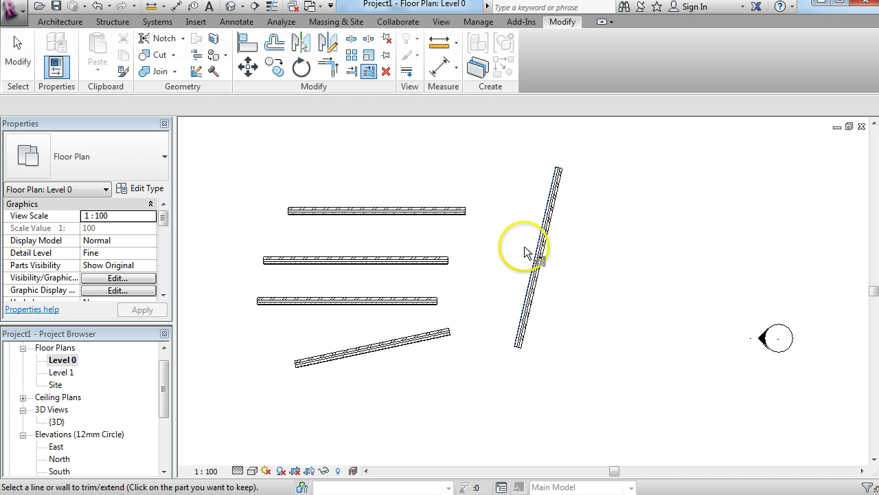
{"action": "left_click", "coordinate": [463, 212]}
{"action": "left_click", "coordinate": [388, 259]}
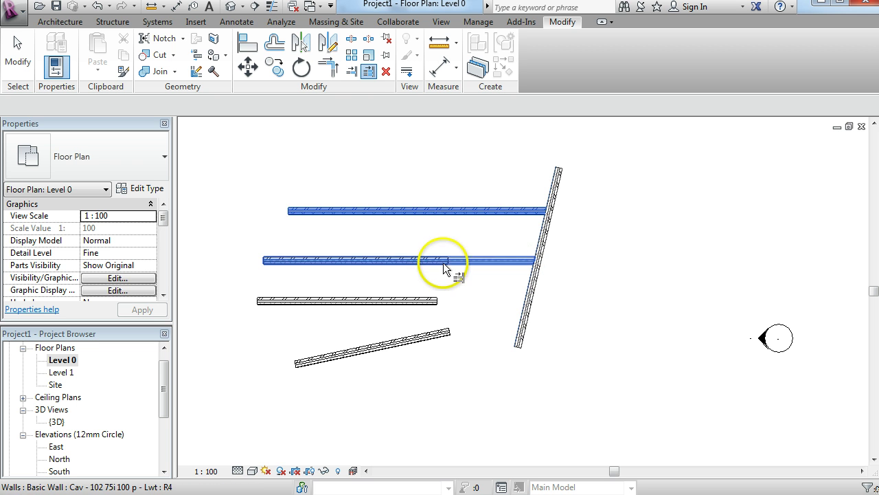
{"action": "left_click", "coordinate": [430, 306]}
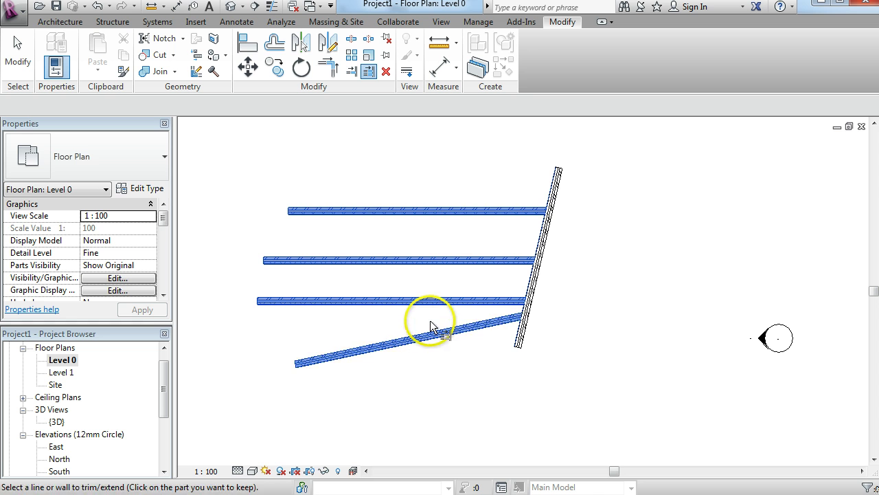
{"action": "left_click", "coordinate": [430, 327]}
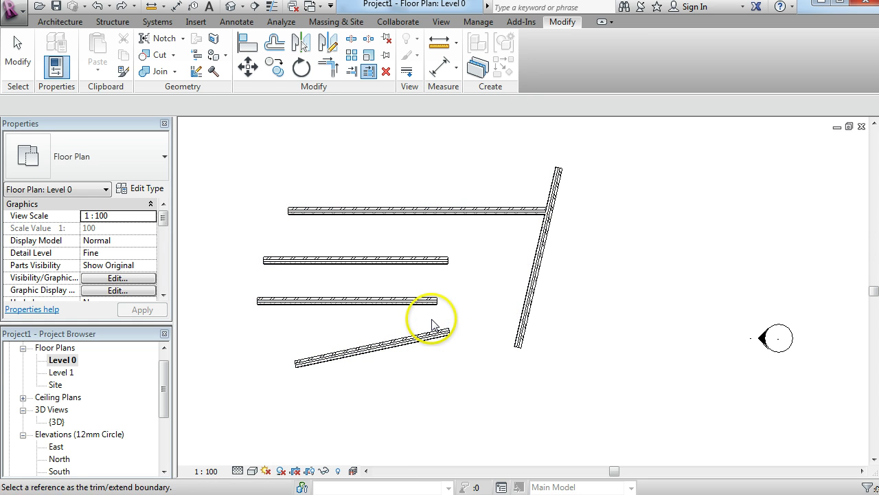
{"action": "key", "text": "ctrl+z"}
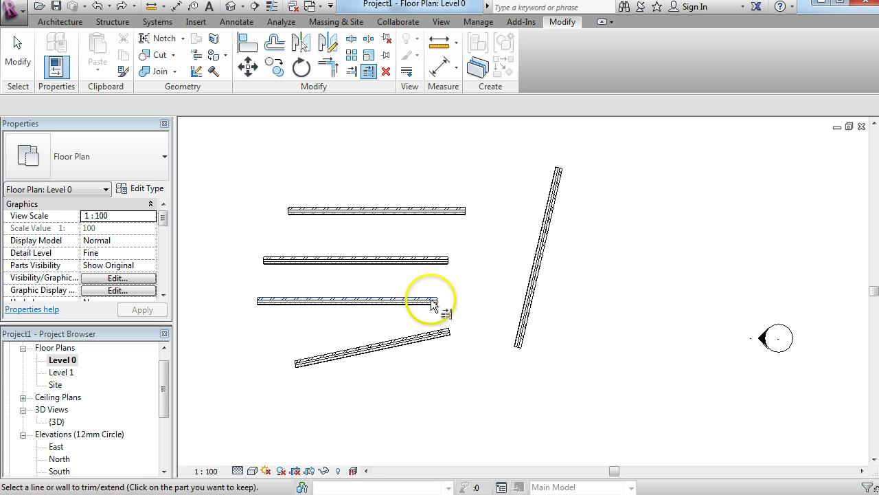
- Try trimming the slanted wall at the third horizontal wall, keeping its upper part and then its lower part, and undo each trim
{"action": "left_click", "coordinate": [529, 284]}
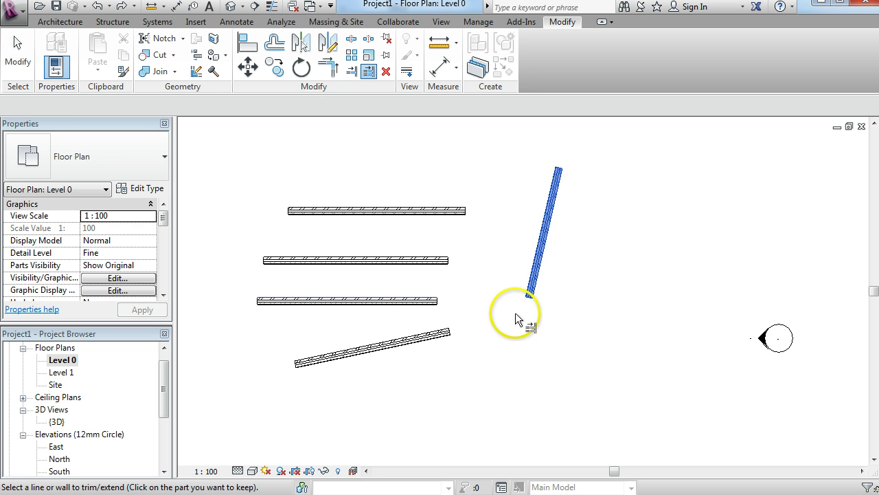
{"action": "key", "text": "ctrl+z"}
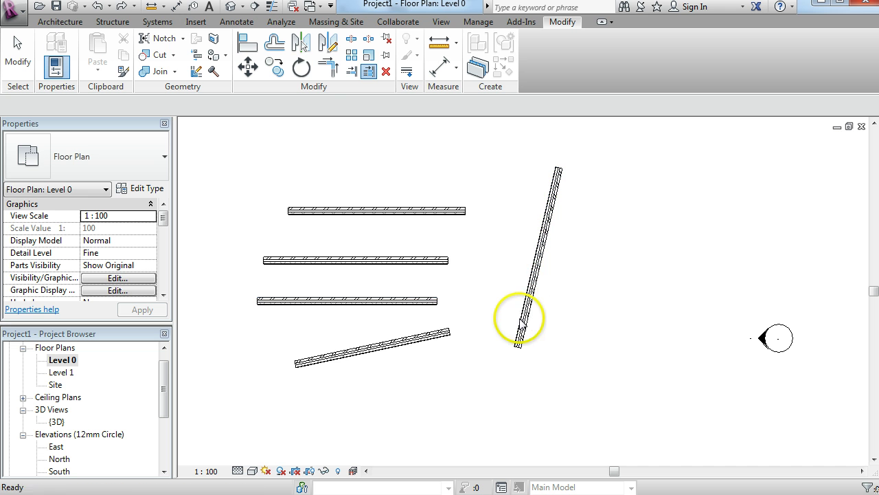
{"action": "left_click", "coordinate": [435, 300]}
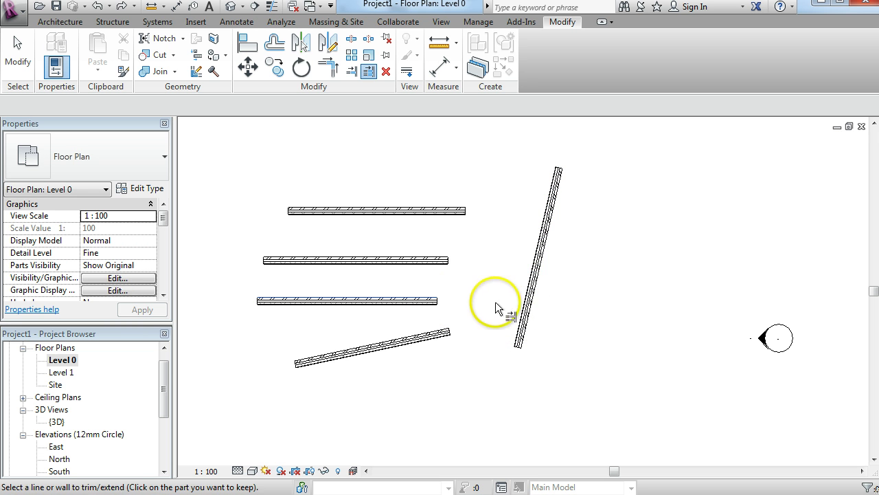
{"action": "left_click", "coordinate": [529, 335]}
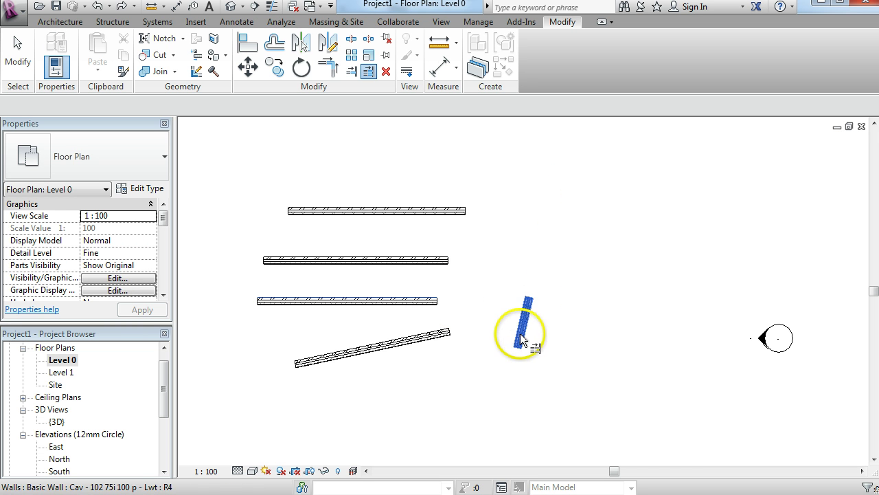
{"action": "left_click", "coordinate": [522, 311]}
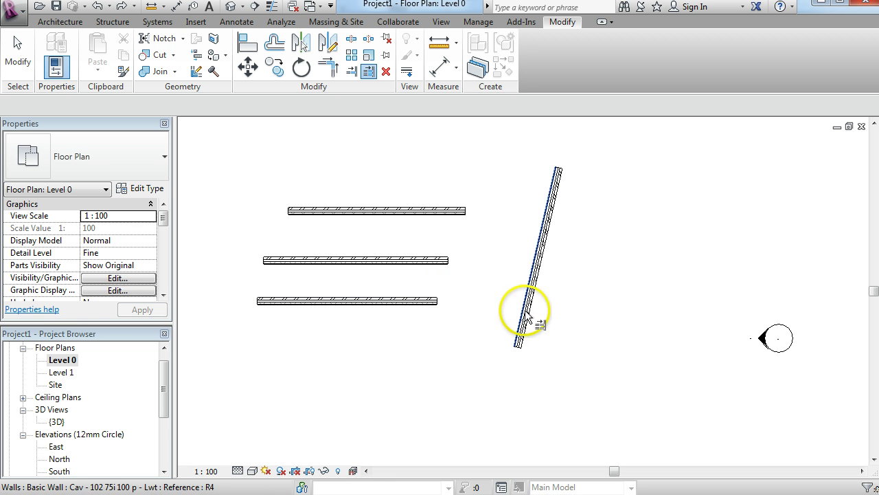
{"action": "key", "text": "ctrl+z"}
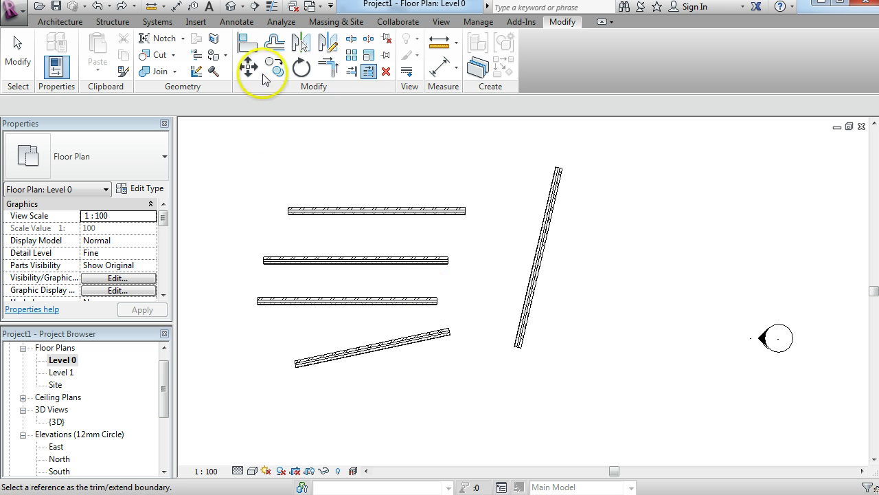
- Trim the slanted wall using the third horizontal wall as the boundary, keeping the slanted wall's upper part
{"action": "left_click", "coordinate": [371, 73]}
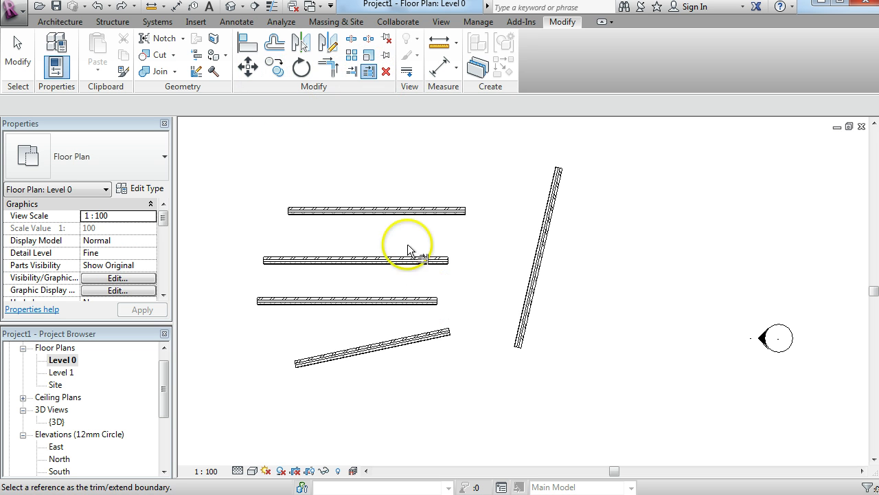
{"action": "left_click", "coordinate": [426, 299]}
{"action": "left_click", "coordinate": [531, 292]}
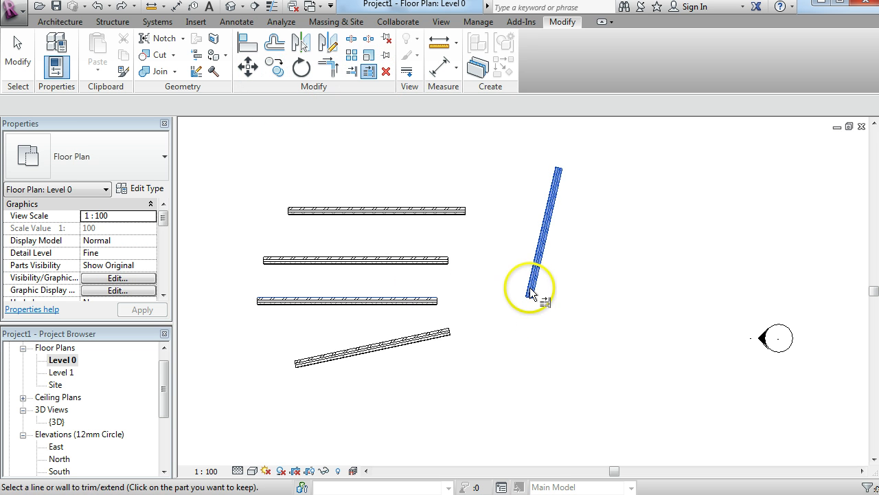
{"action": "left_click", "coordinate": [570, 325]}
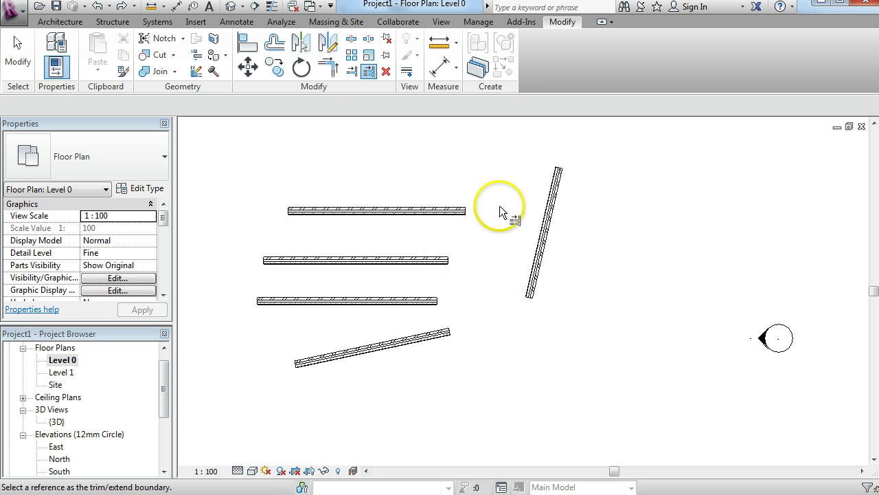
- Extend the gently rising wall and the three horizontal walls to the shortened slanted wall as their common boundary
{"action": "left_click", "coordinate": [542, 237]}
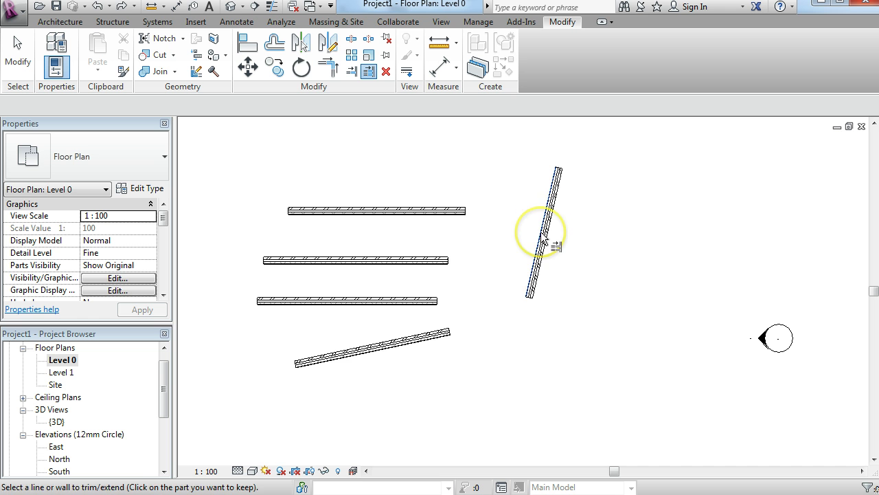
{"action": "left_click", "coordinate": [451, 330]}
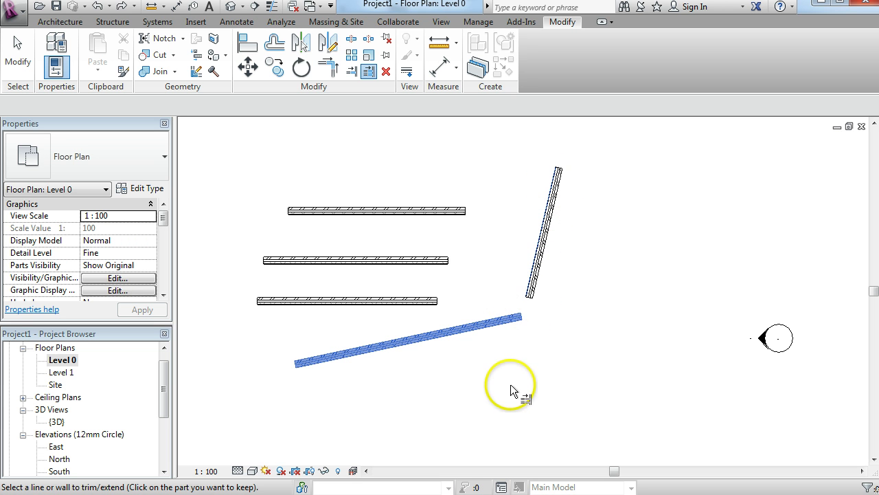
{"action": "left_click", "coordinate": [432, 301]}
{"action": "left_click", "coordinate": [451, 258]}
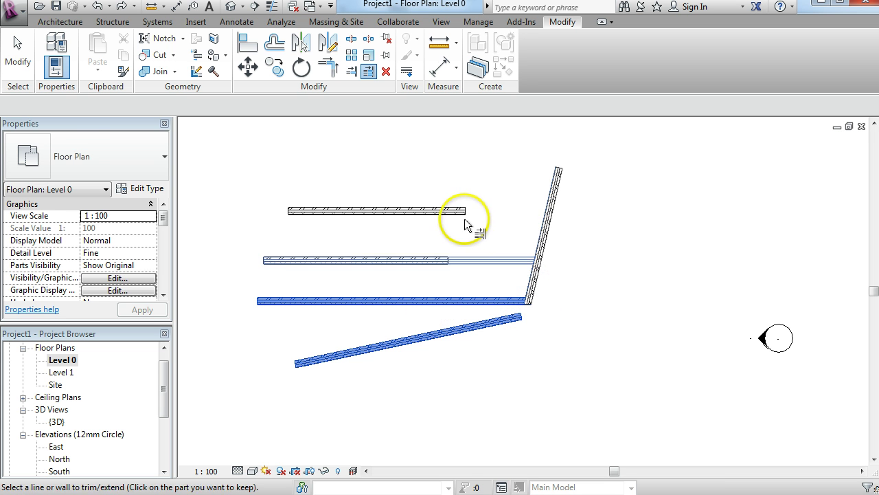
{"action": "left_click", "coordinate": [468, 209]}
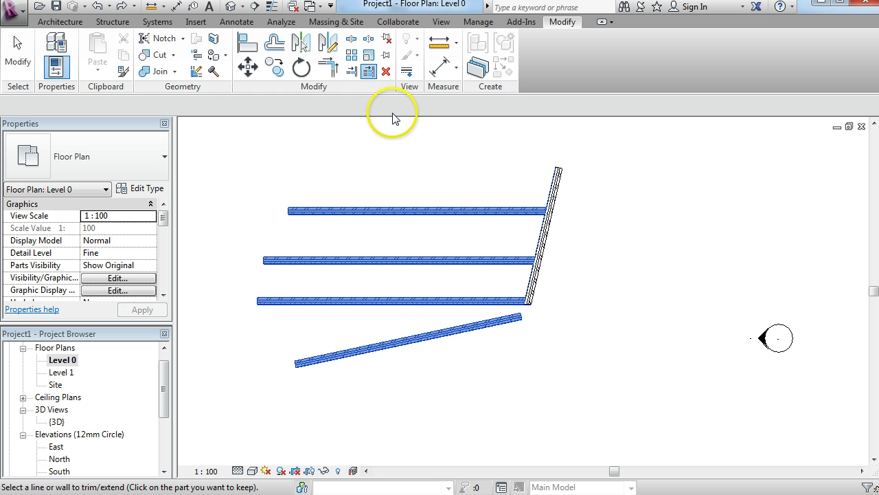
- Trim the top horizontal wall and the slanted wall's upper part to a corner, unjoining the elements that cannot stay joined
{"action": "left_click", "coordinate": [329, 71]}
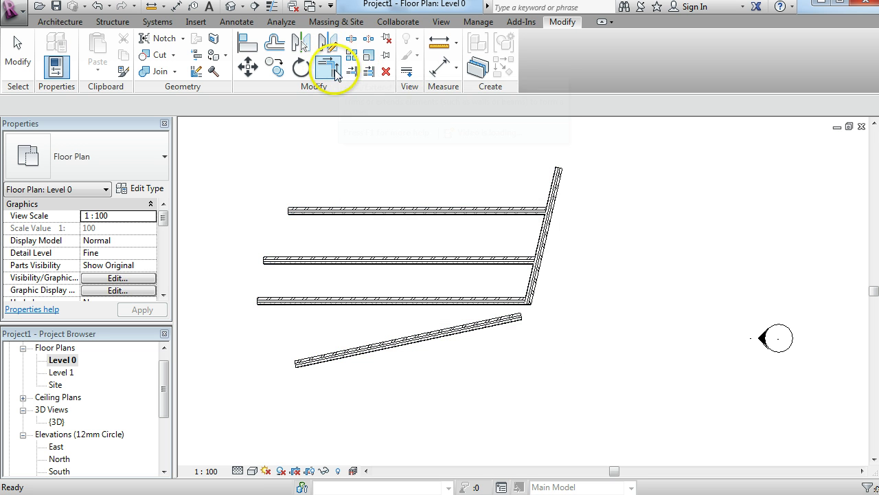
{"action": "left_click", "coordinate": [513, 210]}
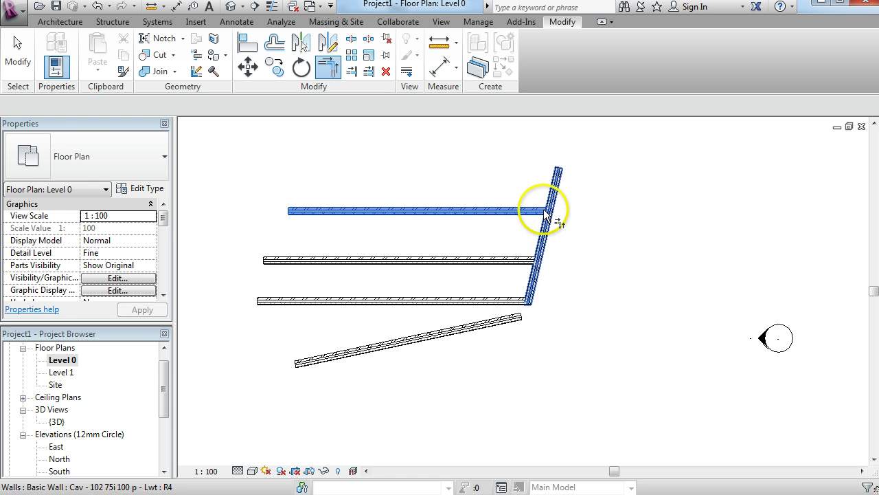
{"action": "left_click", "coordinate": [553, 187]}
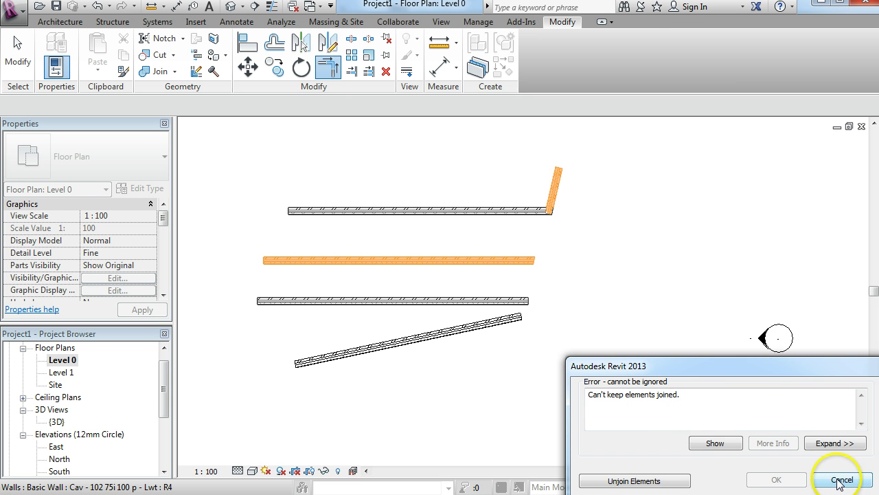
{"action": "left_click", "coordinate": [633, 481]}
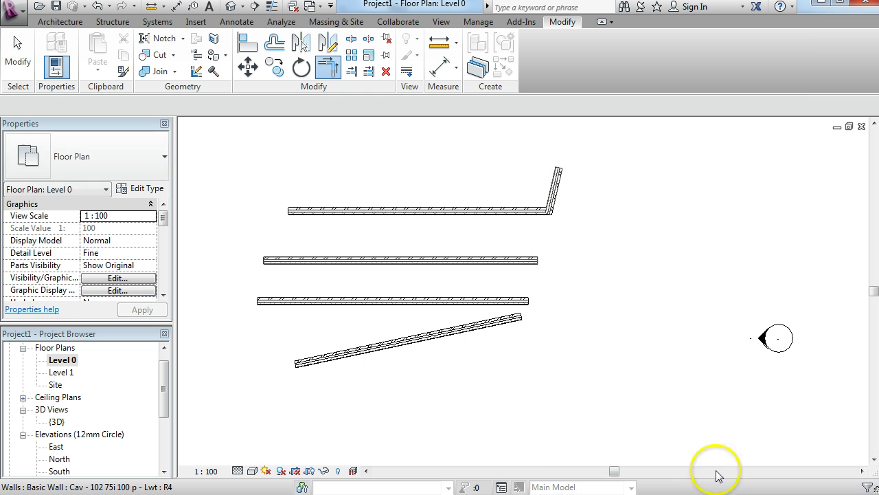
- Extend the third horizontal wall and the gently rising wall below it until they meet in a corner
{"action": "left_click", "coordinate": [515, 321]}
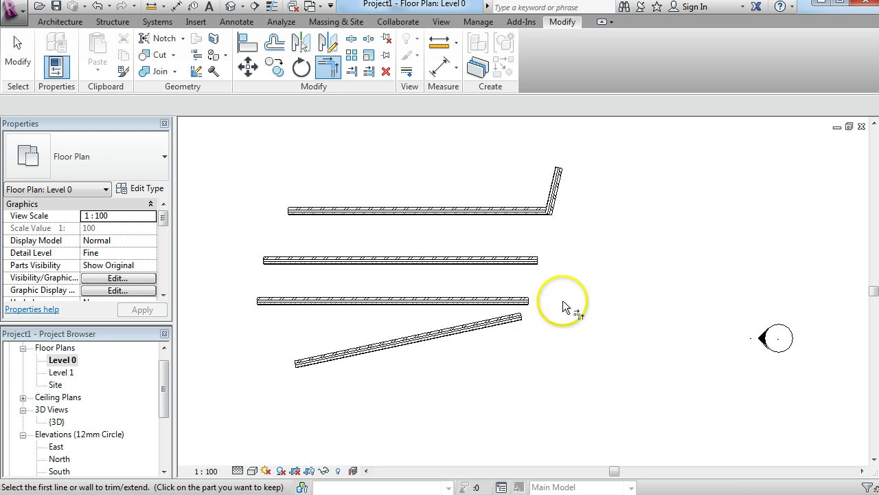
{"action": "left_click", "coordinate": [517, 301]}
{"action": "left_click", "coordinate": [516, 324]}
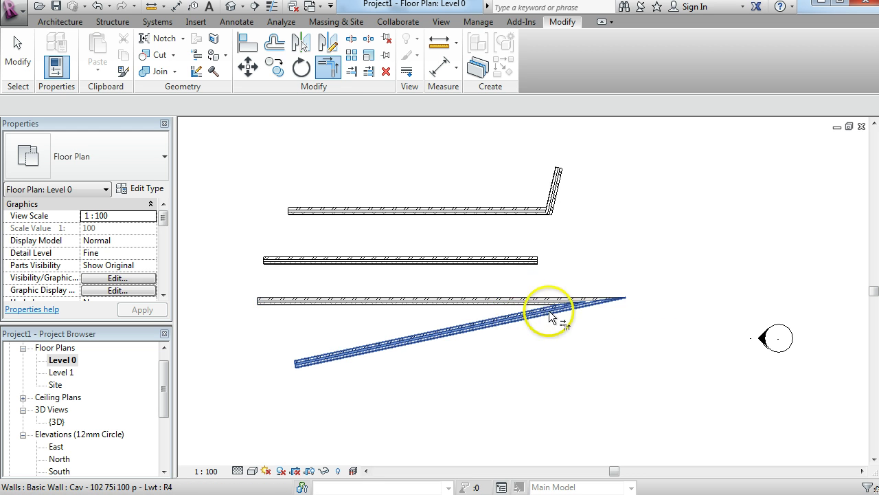
- Try to join the parallel second and third horizontal walls into a corner with Trim/Extend to Corner
{"action": "left_click", "coordinate": [533, 261]}
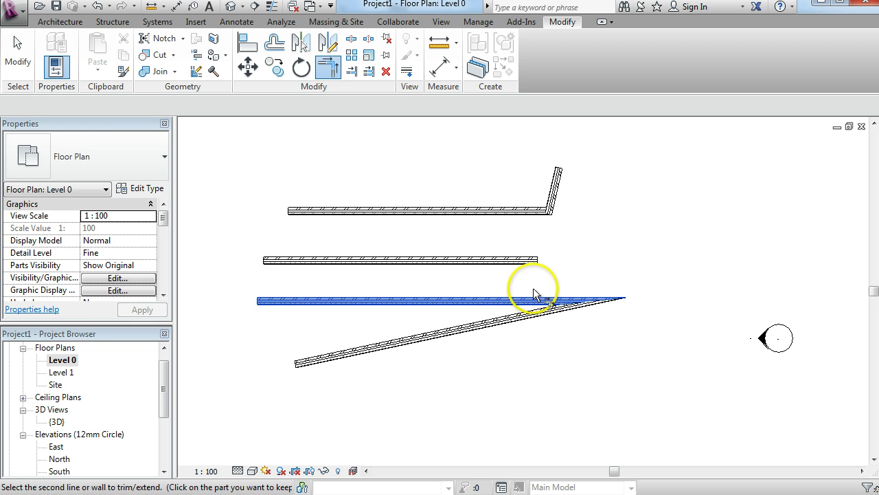
{"action": "left_click", "coordinate": [536, 299]}
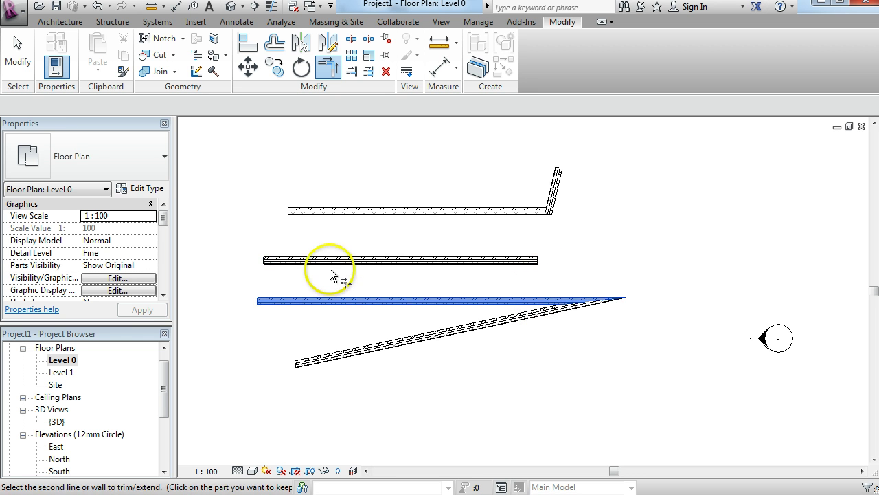
{"action": "left_click", "coordinate": [269, 262]}
{"action": "left_click", "coordinate": [273, 300]}
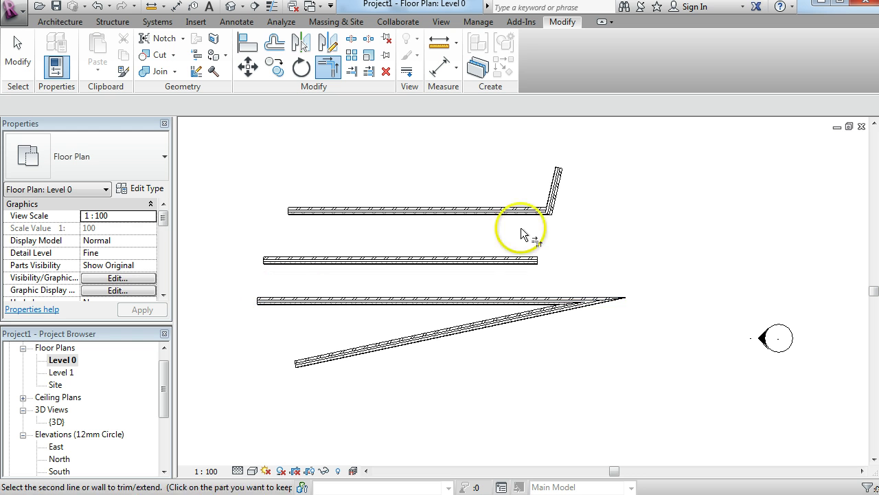
{"action": "left_click", "coordinate": [555, 204]}
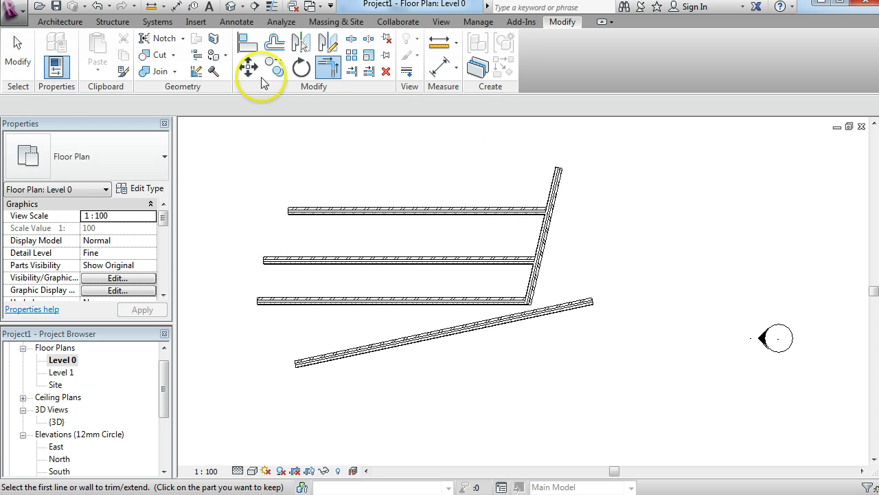
- Leave the trim command and delete all the walls in the Level 0 plan
{"action": "left_click", "coordinate": [18, 48]}
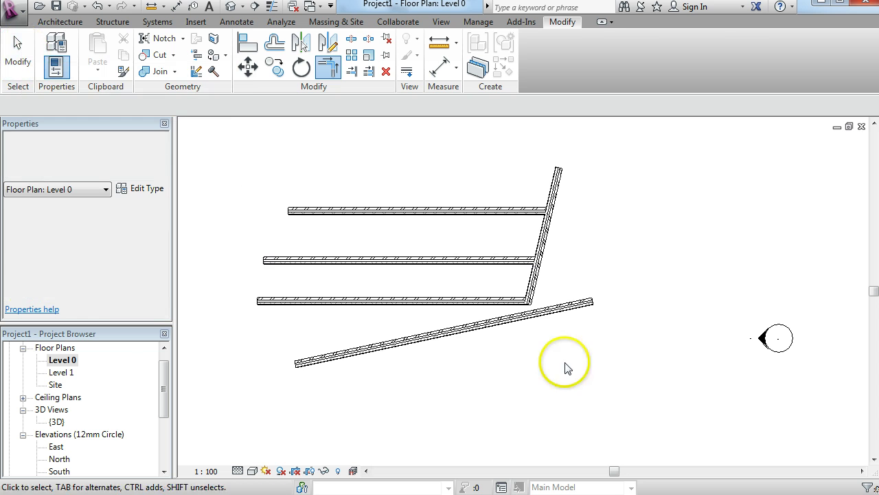
{"action": "left_click_drag", "start_coordinate": [565, 364], "coordinate": [377, 181]}
{"action": "key", "text": "Delete"}
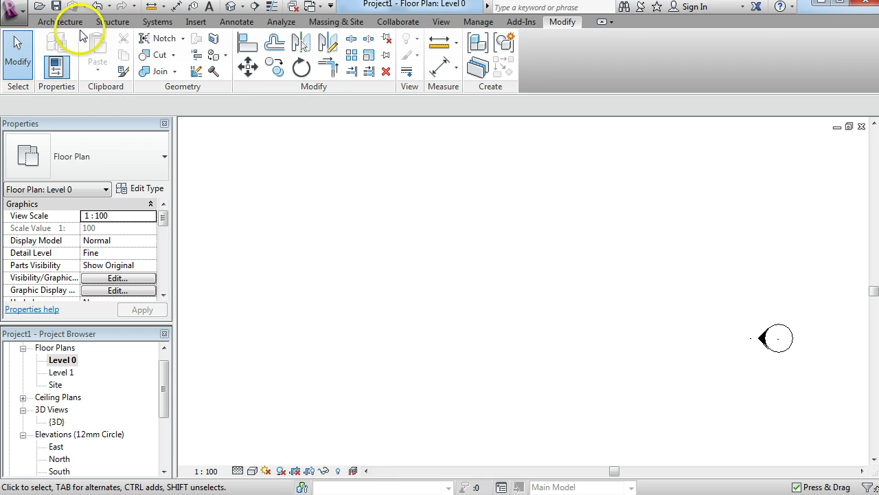
- Draw a circular cavity wall with a radius of about 4200 mm on Level 0
{"action": "left_click", "coordinate": [59, 22]}
{"action": "left_click", "coordinate": [58, 49]}
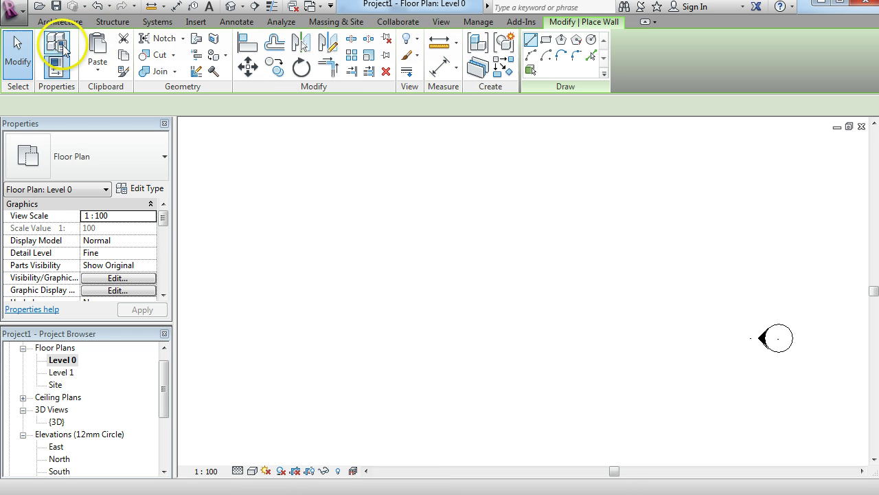
{"action": "left_click", "coordinate": [590, 40]}
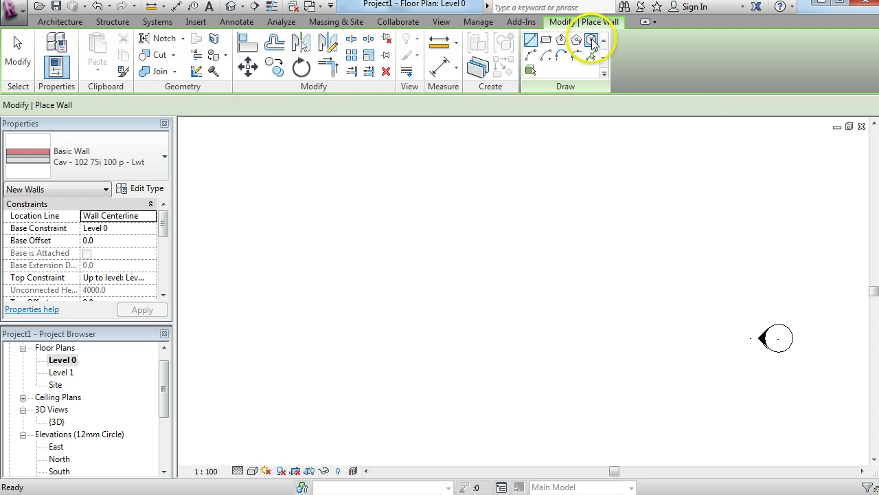
{"action": "left_click", "coordinate": [365, 277]}
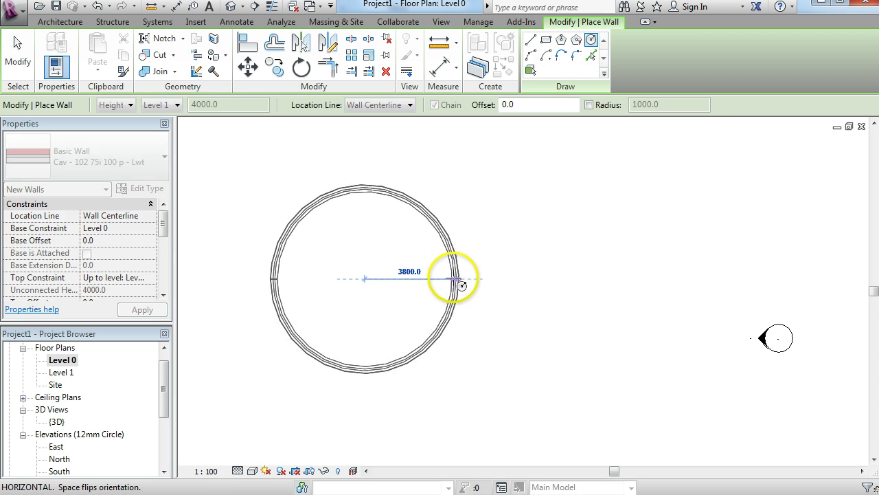
{"action": "left_click", "coordinate": [466, 277]}
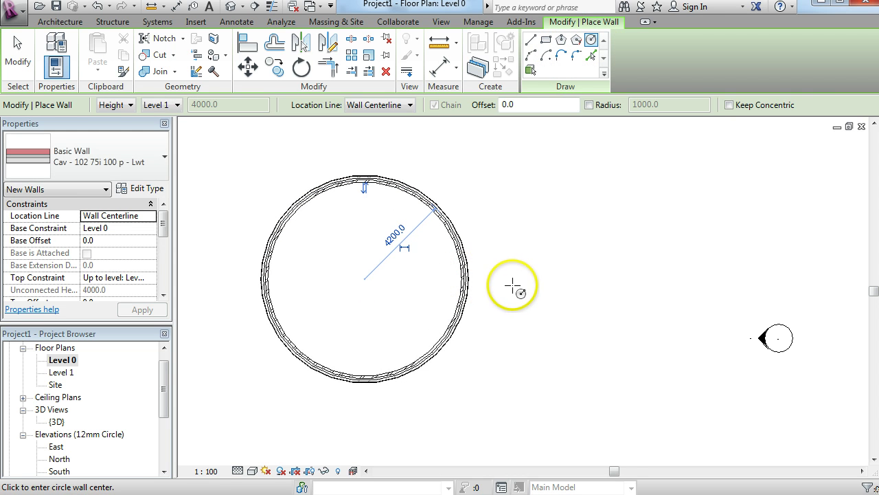
- Draw a second circular cavity wall with a radius of about 4700 mm, overlapping the first circle on its right side
{"action": "left_click", "coordinate": [512, 285]}
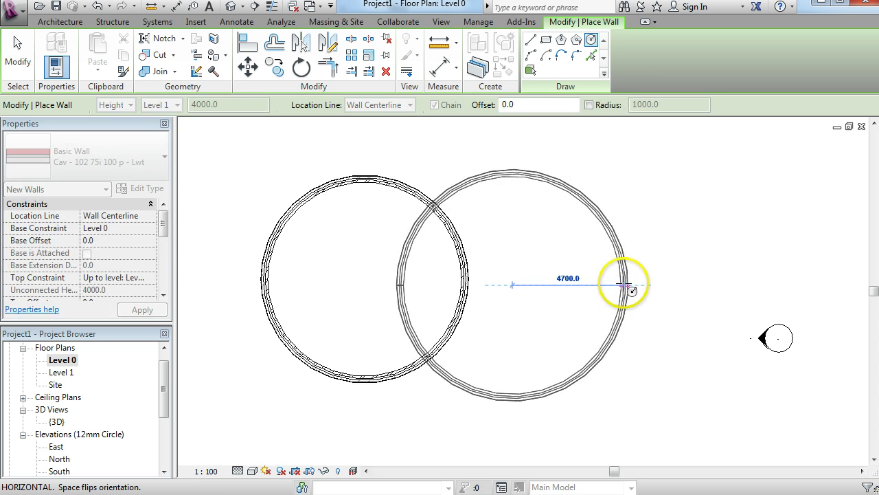
{"action": "left_click", "coordinate": [626, 285]}
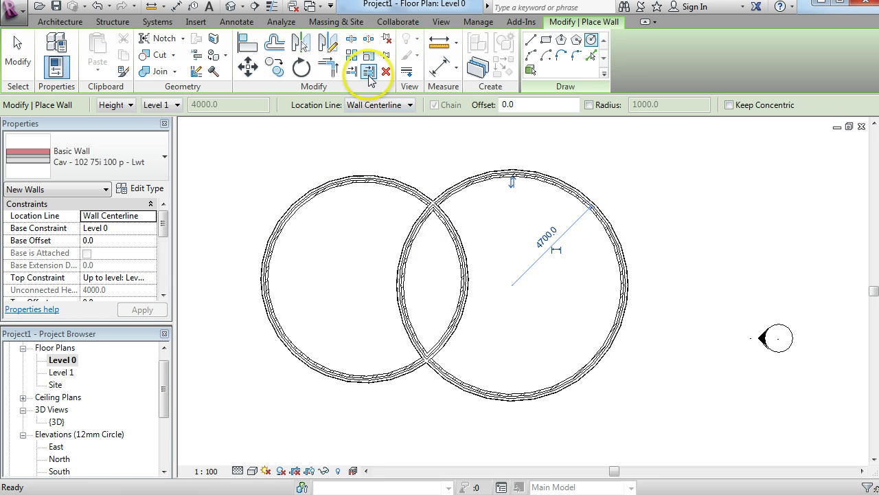
- Trim the two circular walls at their upper and lower crossings with Trim/Extend to Corner, keeping the outer arcs
{"action": "left_click", "coordinate": [332, 73]}
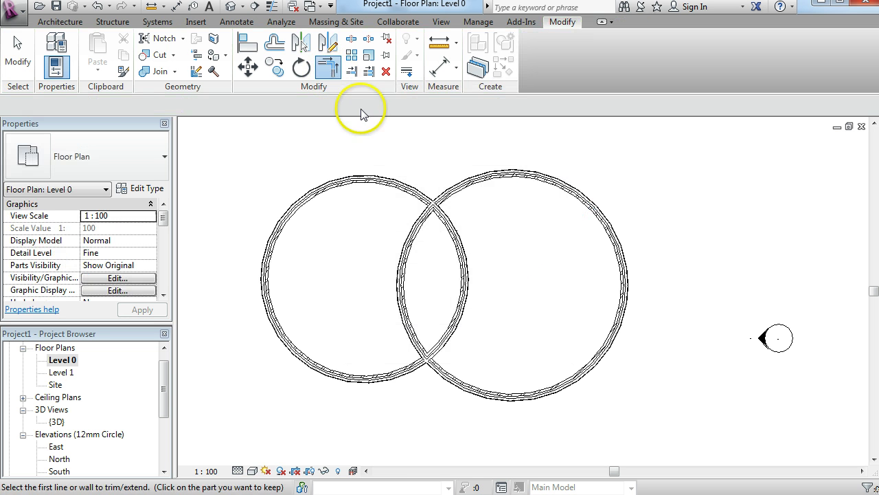
{"action": "left_click", "coordinate": [404, 195]}
{"action": "left_click", "coordinate": [458, 193]}
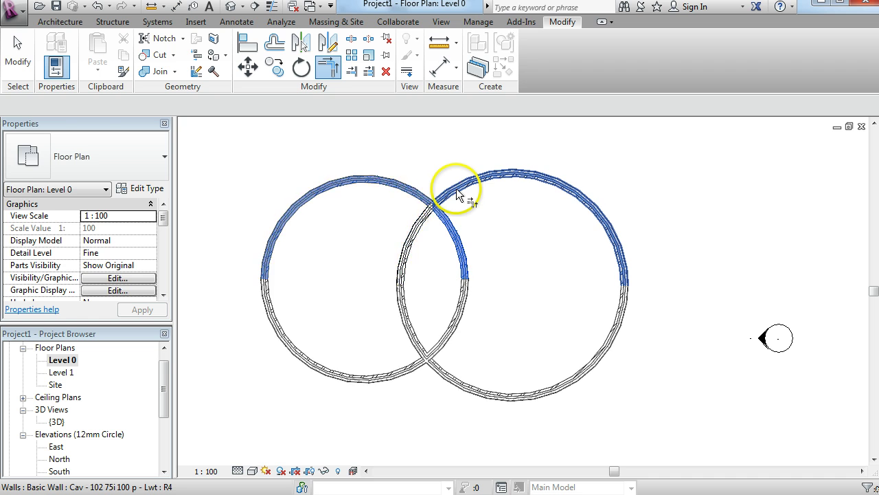
{"action": "left_click", "coordinate": [410, 364]}
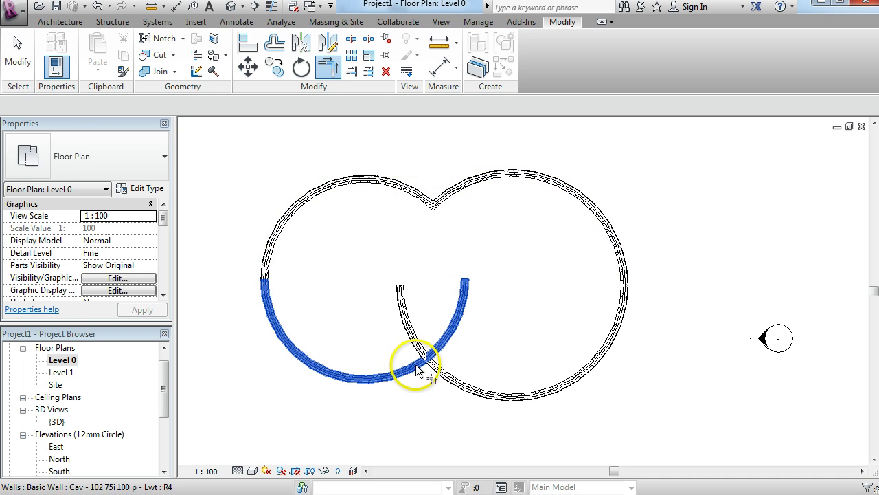
{"action": "left_click", "coordinate": [452, 377]}
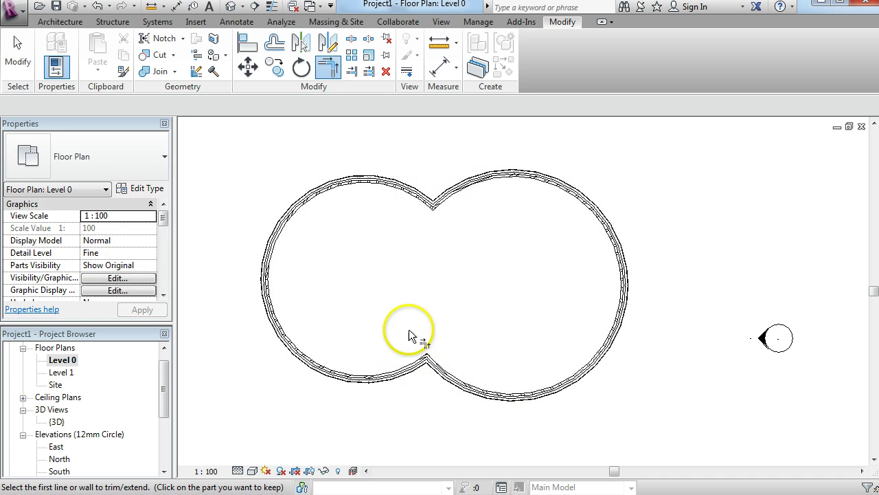
- Undo both corner trims on the circular walls
{"action": "key", "text": "ctrl+z"}
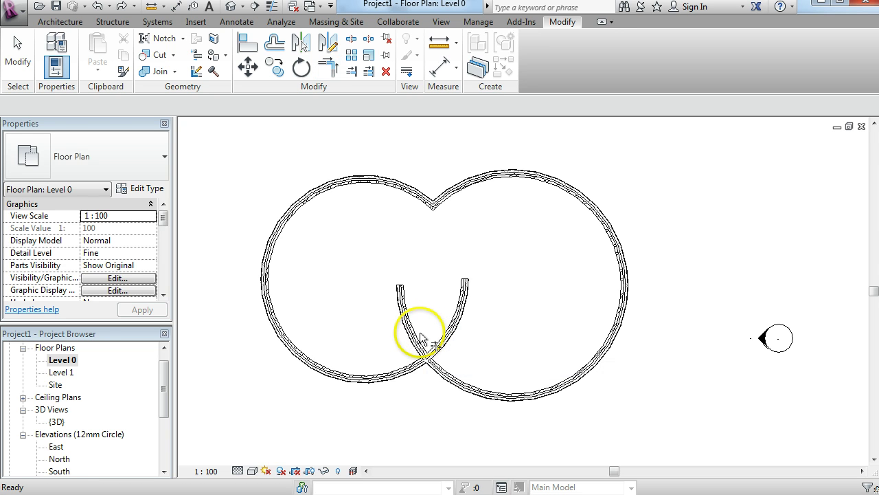
{"action": "key", "text": "ctrl+z"}
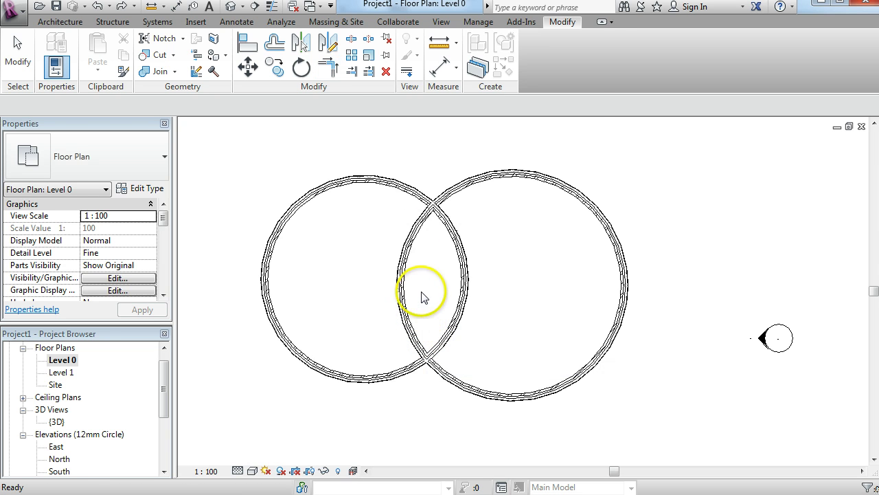
- Try trimming the smaller circle's upper arc against the larger circle with Trim/Extend Multiple Elements, keeping the inner part, and undo it
{"action": "left_click", "coordinate": [373, 76]}
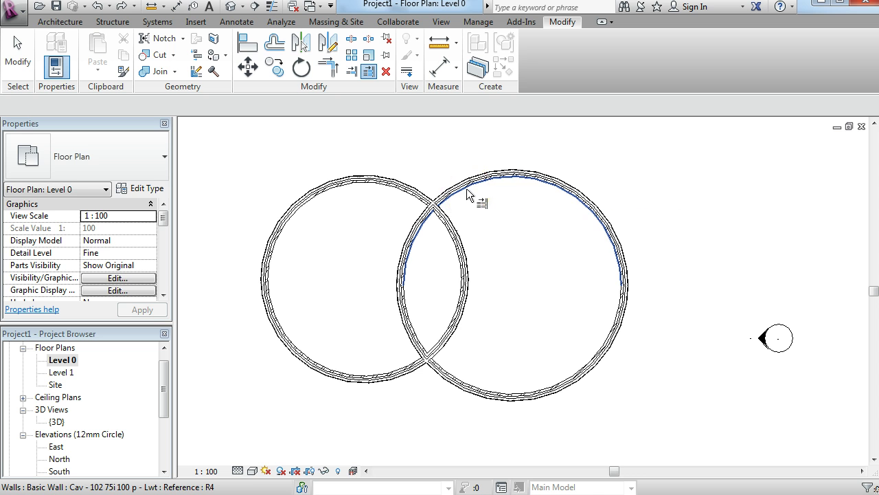
{"action": "left_click", "coordinate": [467, 188]}
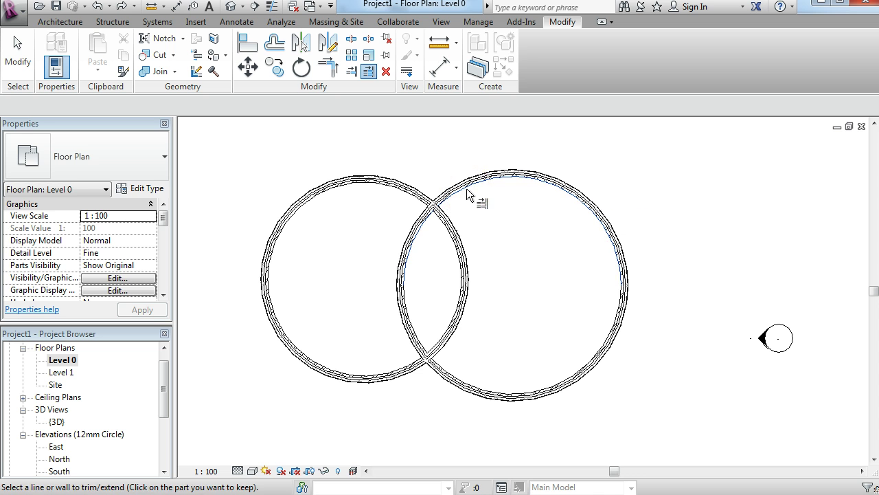
{"action": "left_click", "coordinate": [459, 249]}
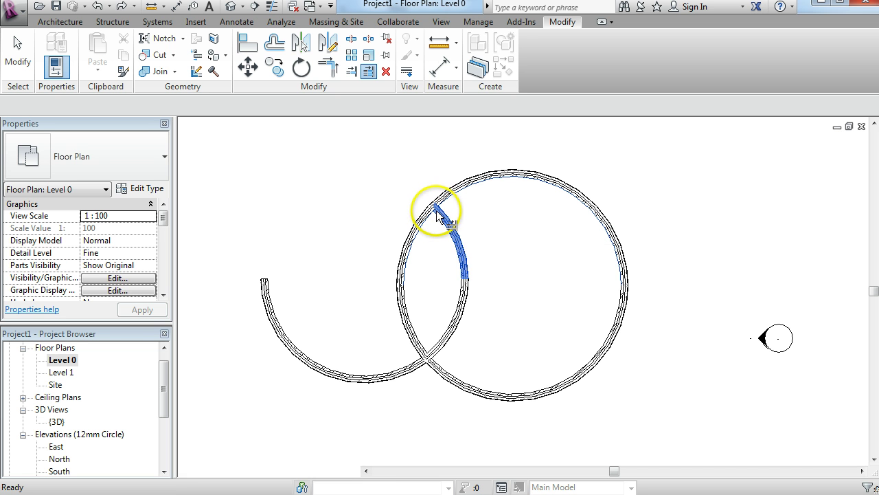
{"action": "key", "text": "ctrl+z"}
- Trim both circles' upper arcs against each other with Trim/Extend Multiple Elements, keeping the outer portions
{"action": "key", "text": "t"}
{"action": "key", "text": "r"}
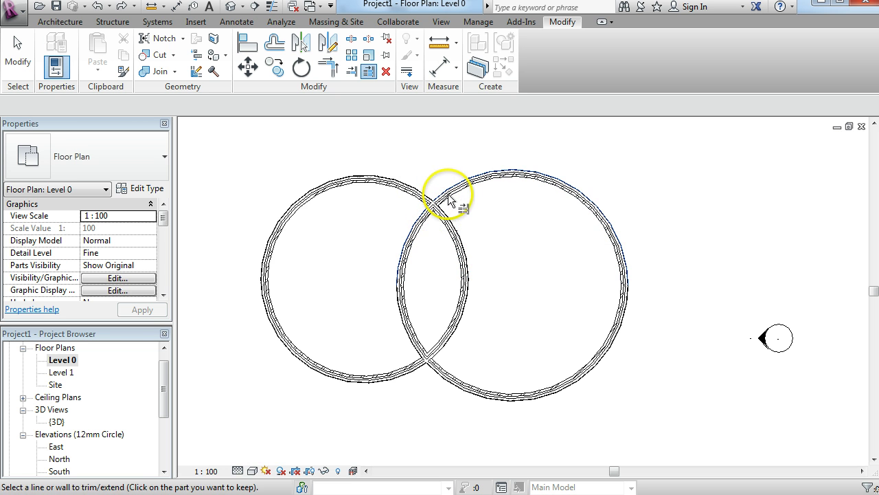
{"action": "left_click", "coordinate": [421, 193]}
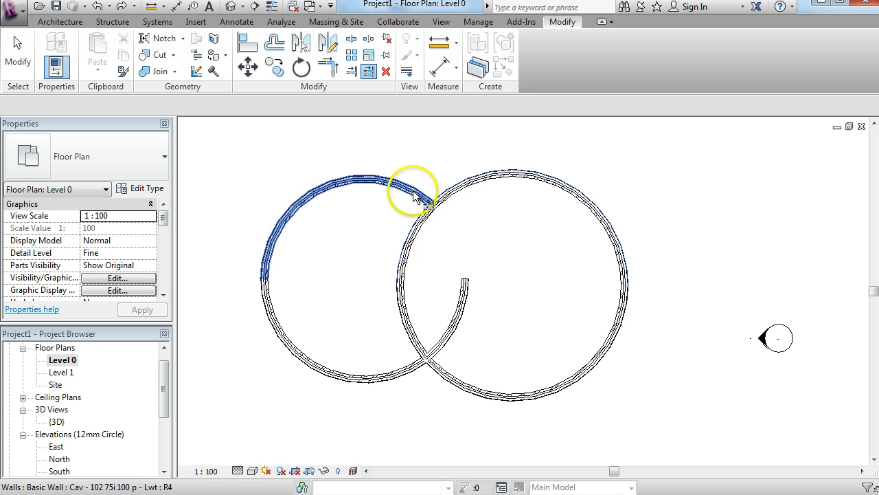
{"action": "key", "text": "Escape"}
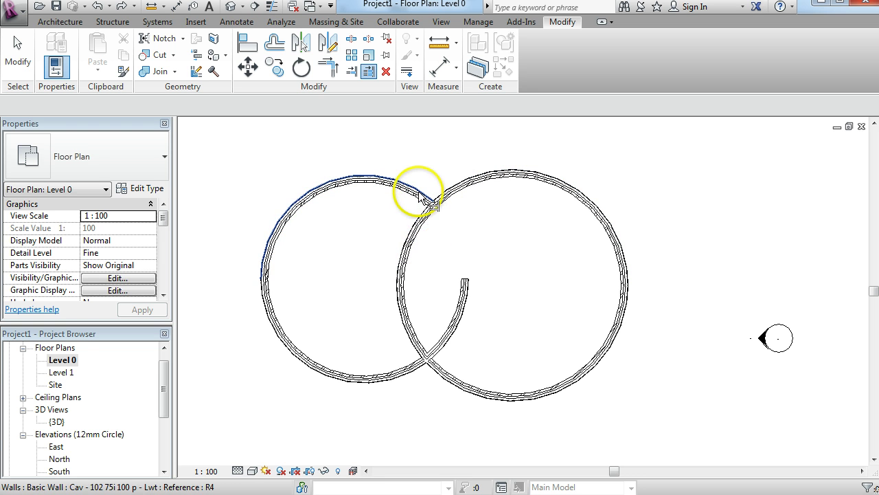
{"action": "left_click", "coordinate": [421, 226]}
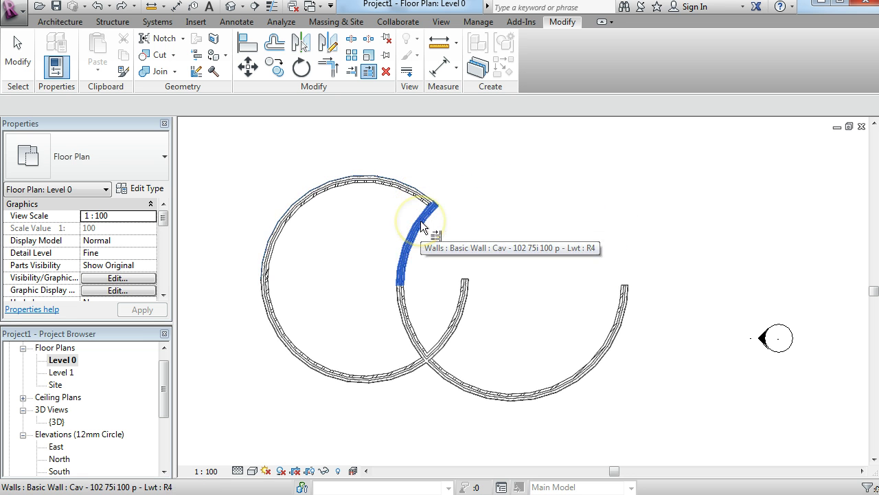
{"action": "left_click", "coordinate": [423, 196]}
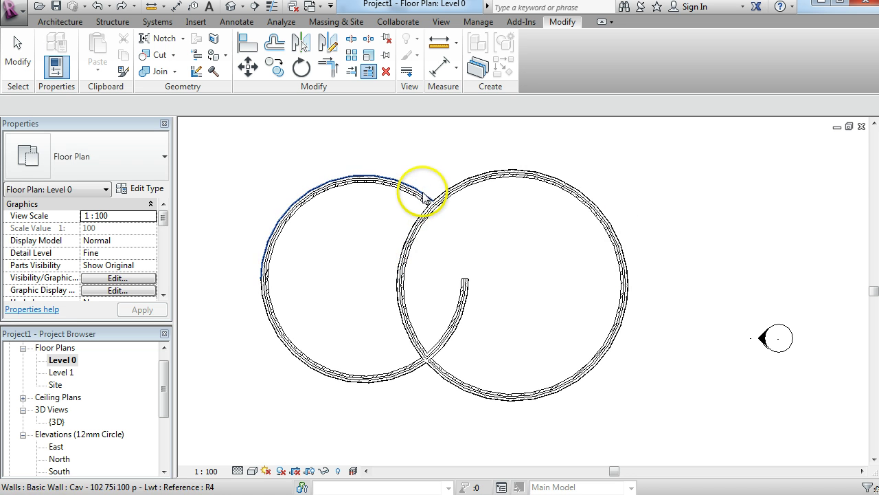
{"action": "left_click", "coordinate": [451, 187]}
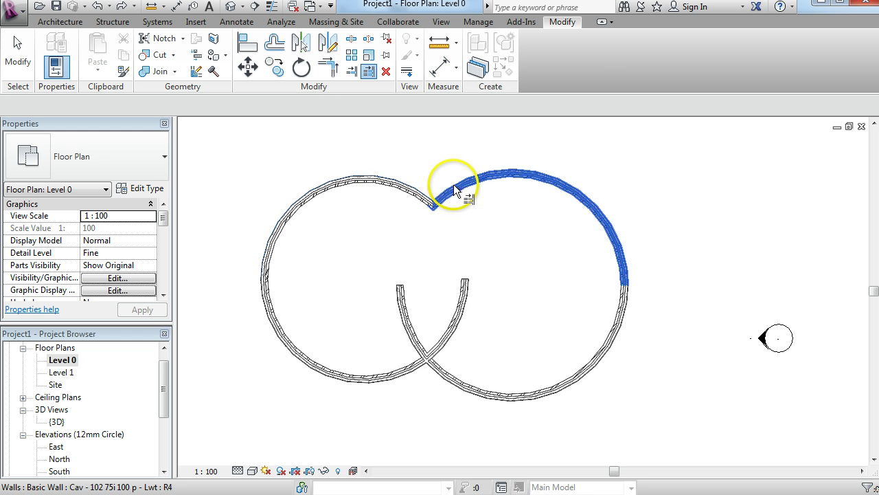
{"action": "key", "text": "Escape"}
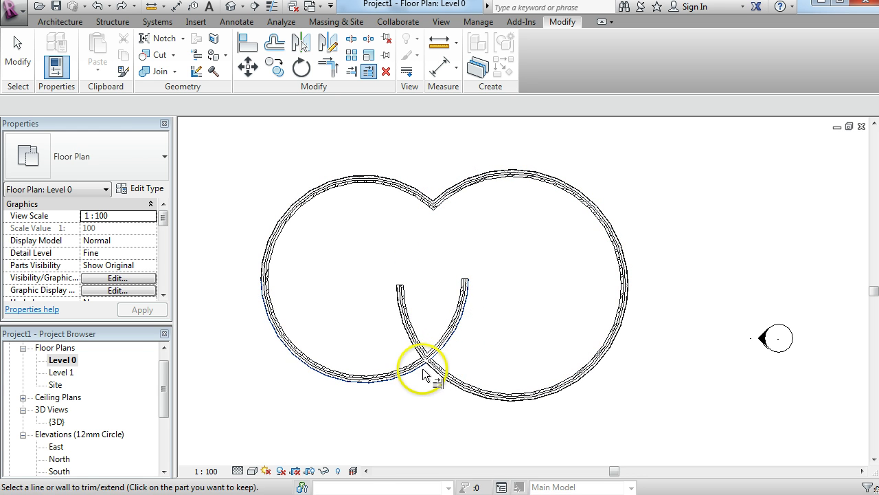
- Try trimming the two lower arcs against each other at their crossing, and undo both trims
{"action": "left_click", "coordinate": [434, 376]}
{"action": "left_click", "coordinate": [433, 372]}
{"action": "left_click", "coordinate": [433, 371]}
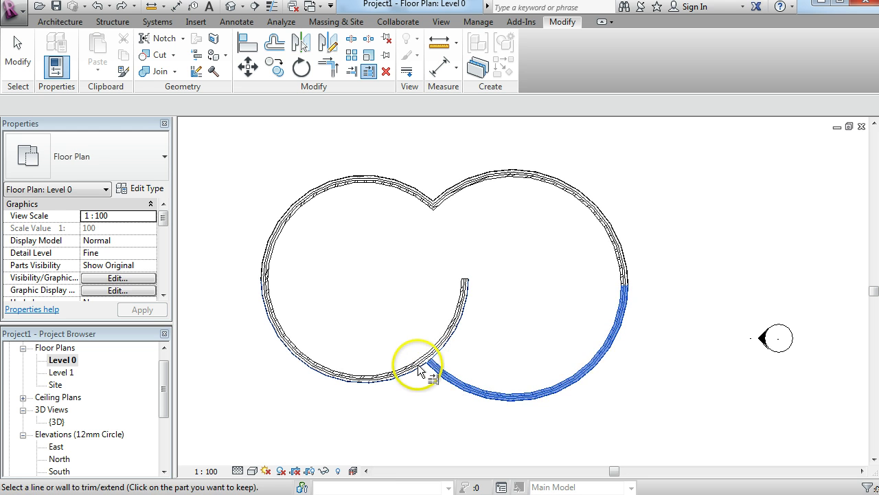
{"action": "left_click", "coordinate": [439, 358]}
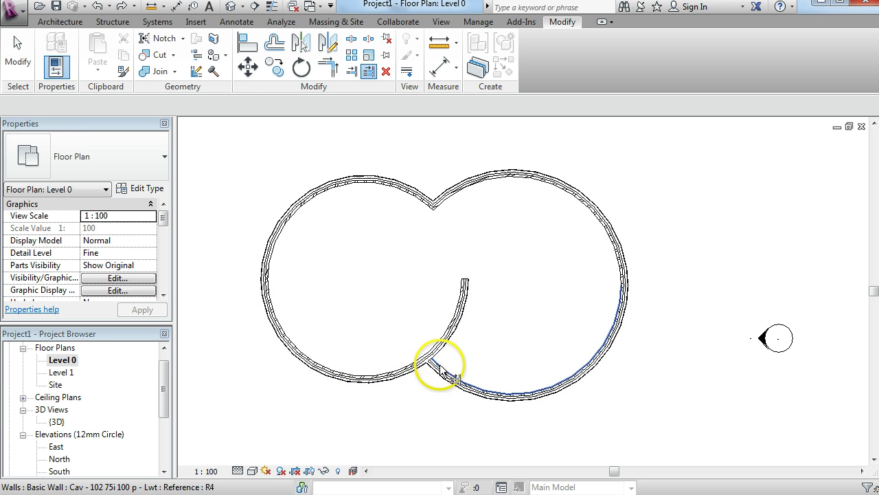
{"action": "left_click", "coordinate": [434, 358]}
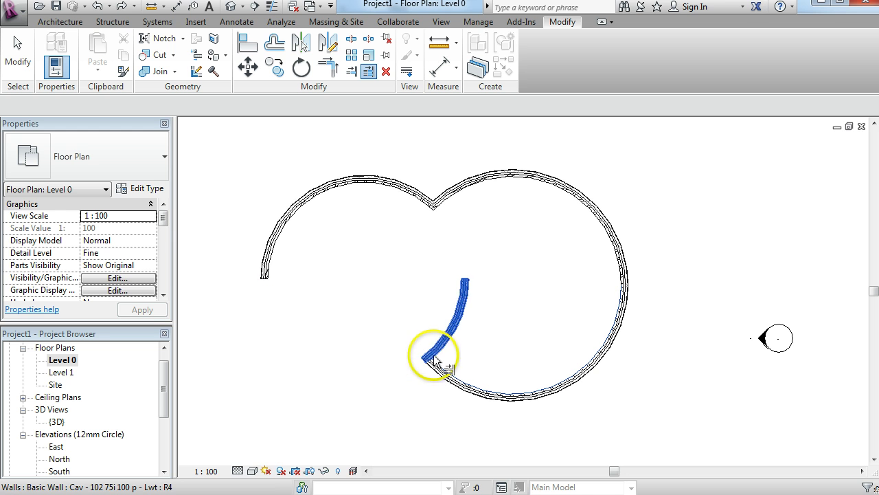
{"action": "key", "text": "ctrl+z"}
{"action": "key", "text": "ctrl+z"}
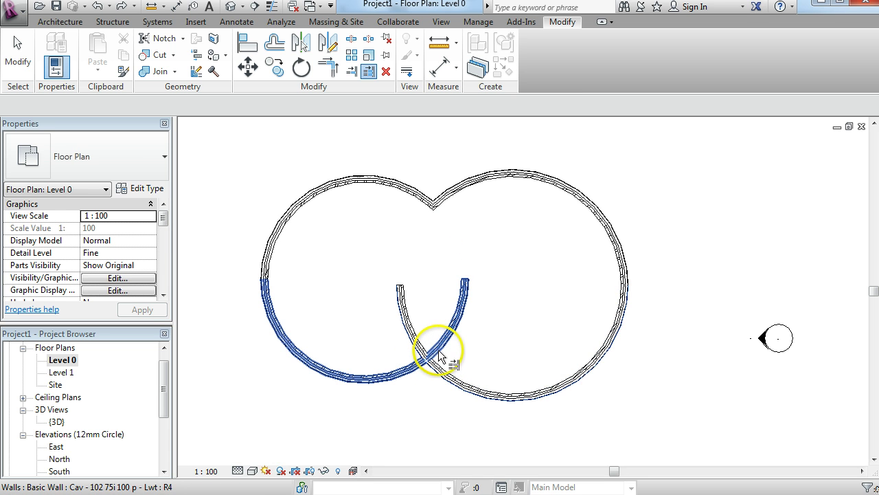
- Trim the smaller circle's lower arc back to the larger circle, and try trimming the larger circle's lower arc against it
{"action": "left_click", "coordinate": [421, 371]}
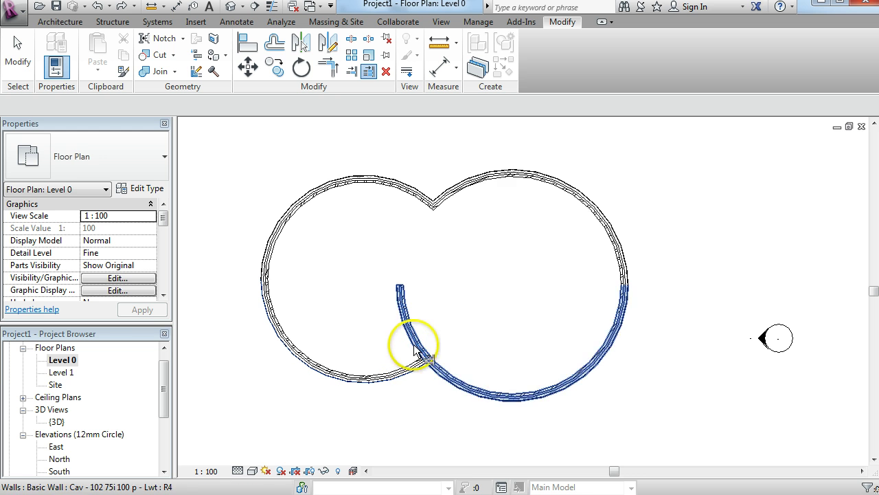
{"action": "left_click", "coordinate": [412, 362]}
{"action": "left_click", "coordinate": [419, 368]}
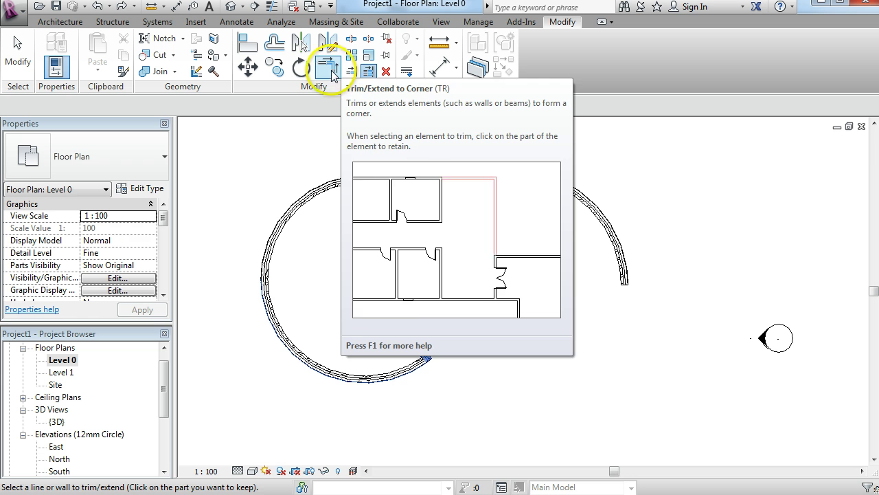
- Undo all the multiple-element trims back to the two full overlapping circles
{"action": "key", "text": "ctrl+z"}
{"action": "key", "text": "ctrl+z"}
{"action": "key", "text": "ctrl+z"}
{"action": "key", "text": "ctrl+z"}
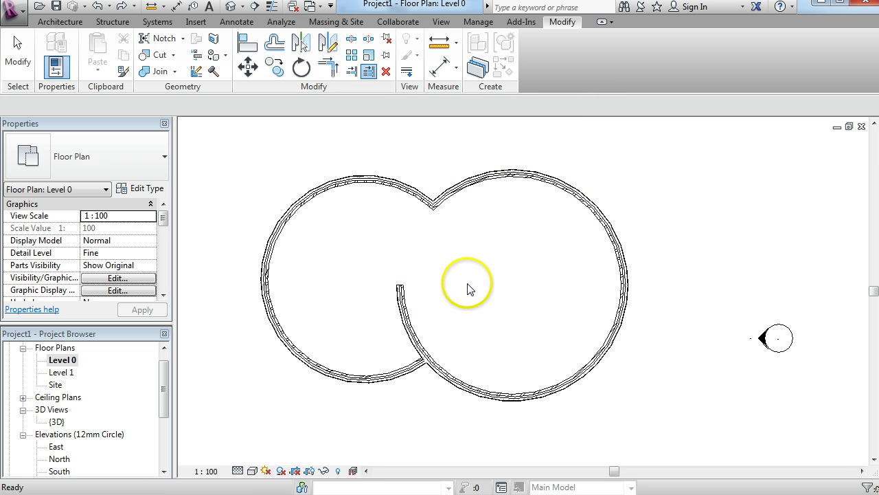
- Join the two circular walls at their upper and lower crossings with Trim/Extend to Corner, keeping only the outer arcs
{"action": "left_click", "coordinate": [325, 67]}
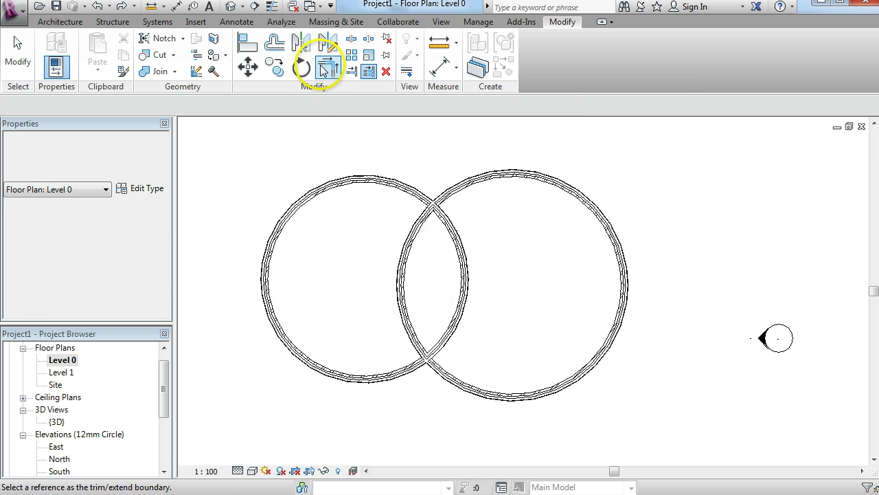
{"action": "left_click", "coordinate": [418, 190]}
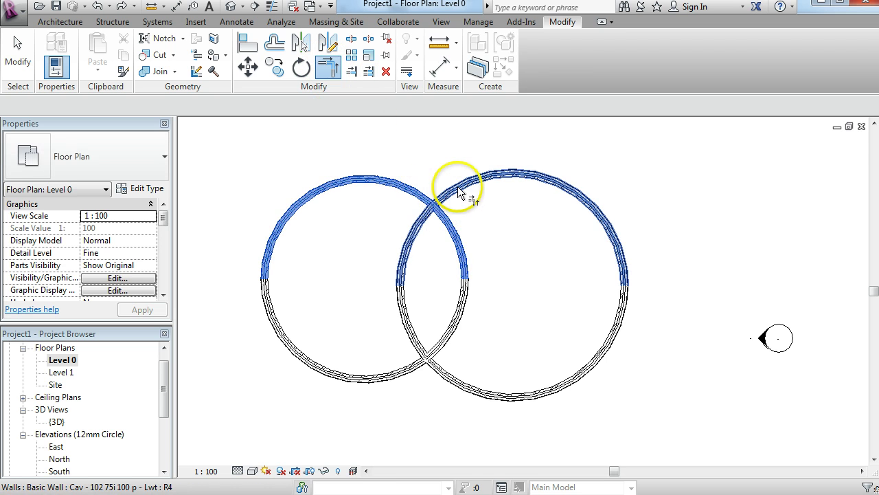
{"action": "left_click", "coordinate": [455, 196]}
{"action": "left_click", "coordinate": [406, 368]}
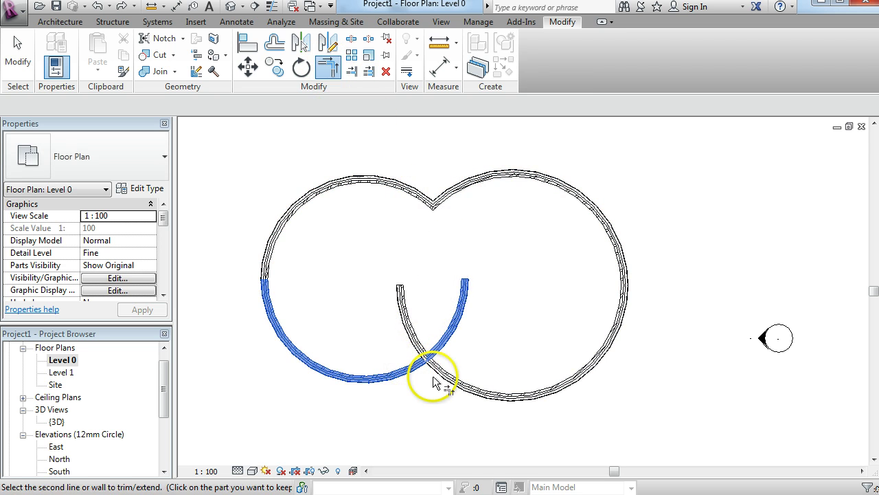
{"action": "left_click", "coordinate": [460, 384]}
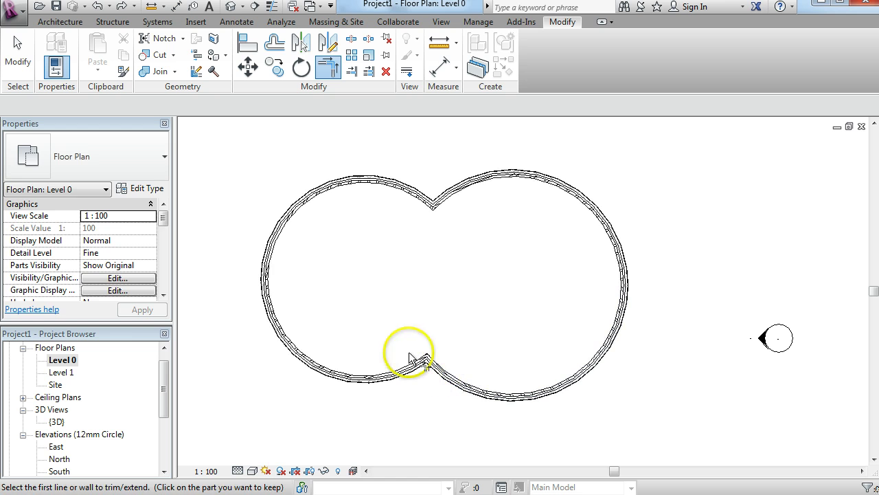